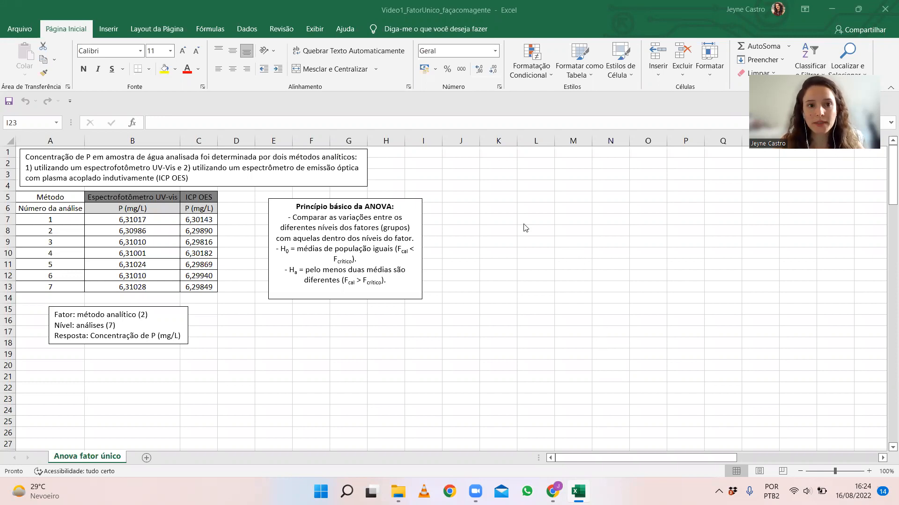
Check that the Ferramentas de Análise and Solver add-ins are enabled in the Excel add-ins list
click(247, 29)
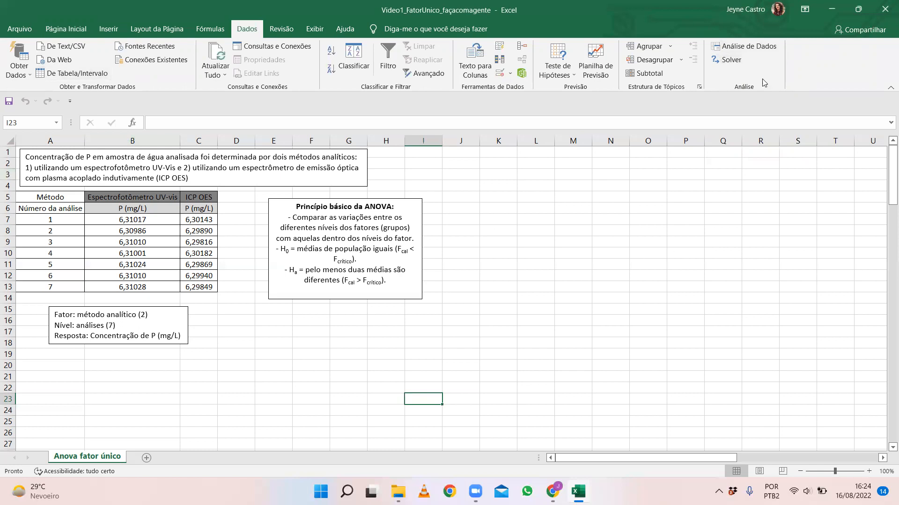
click(17, 30)
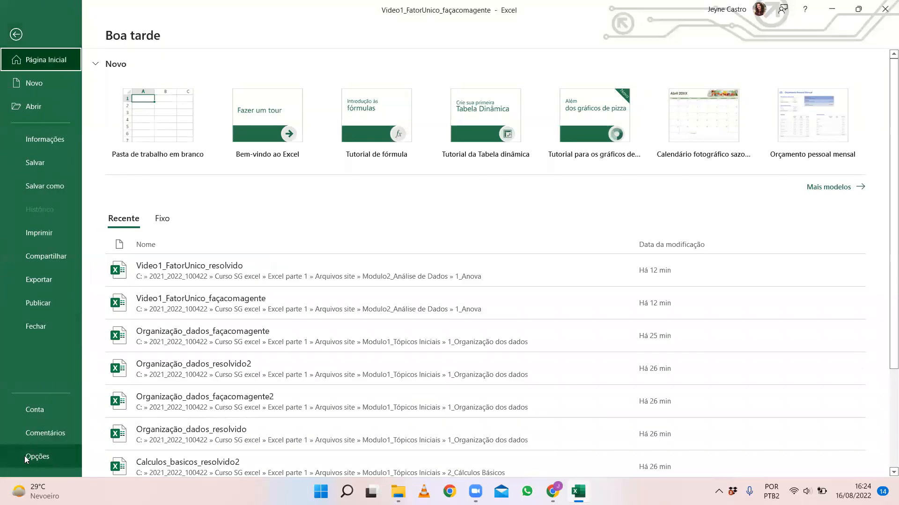
click(24, 456)
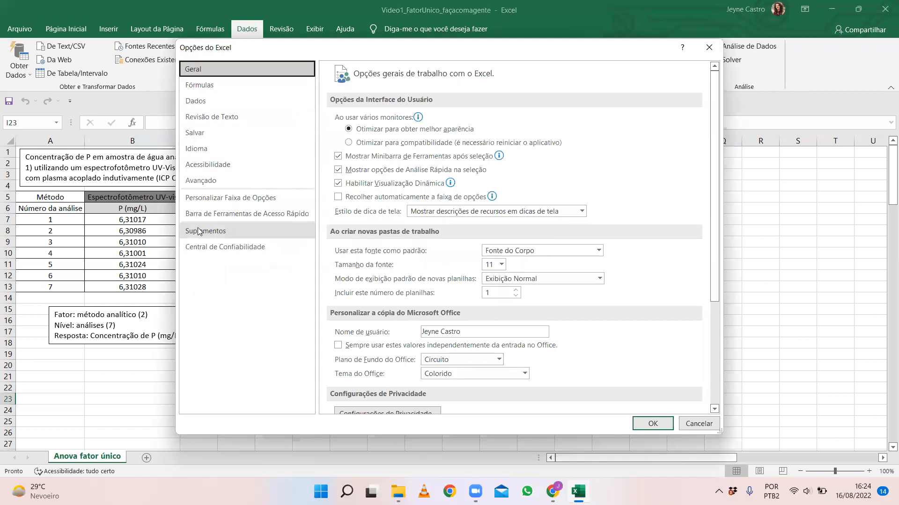
click(218, 233)
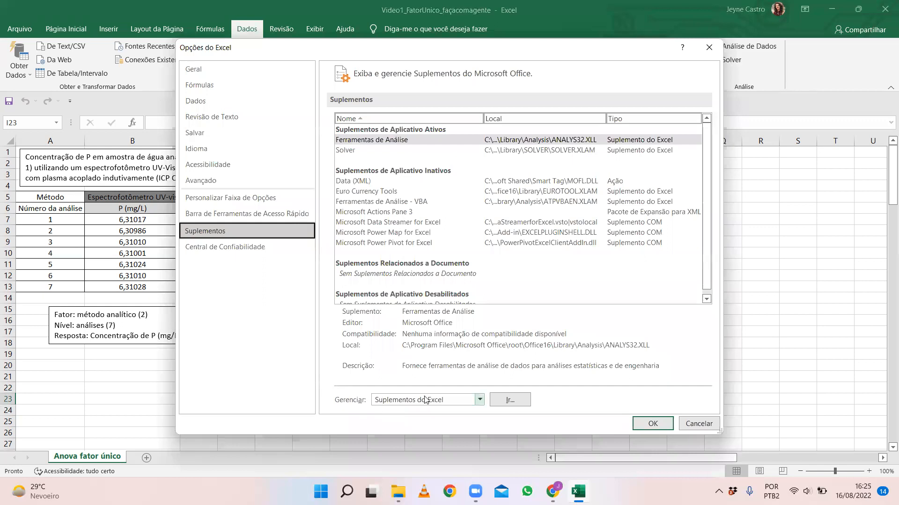
click(509, 402)
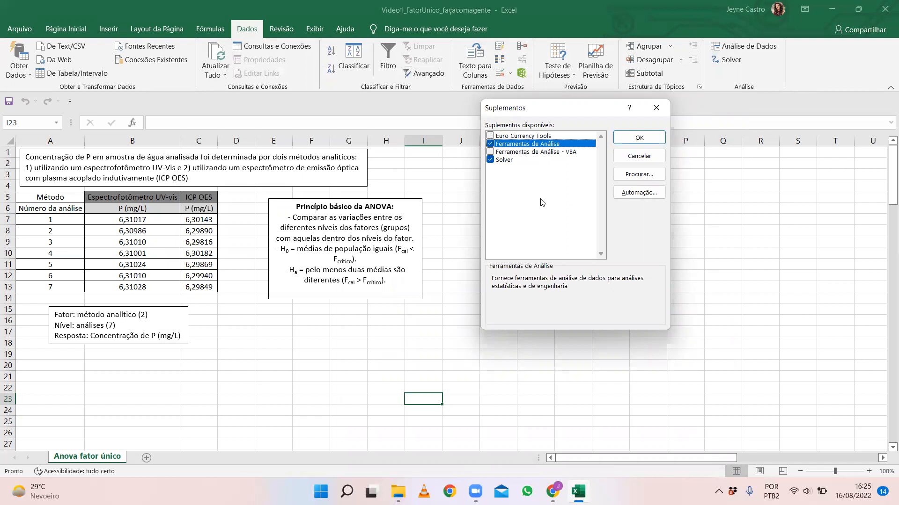
click(639, 137)
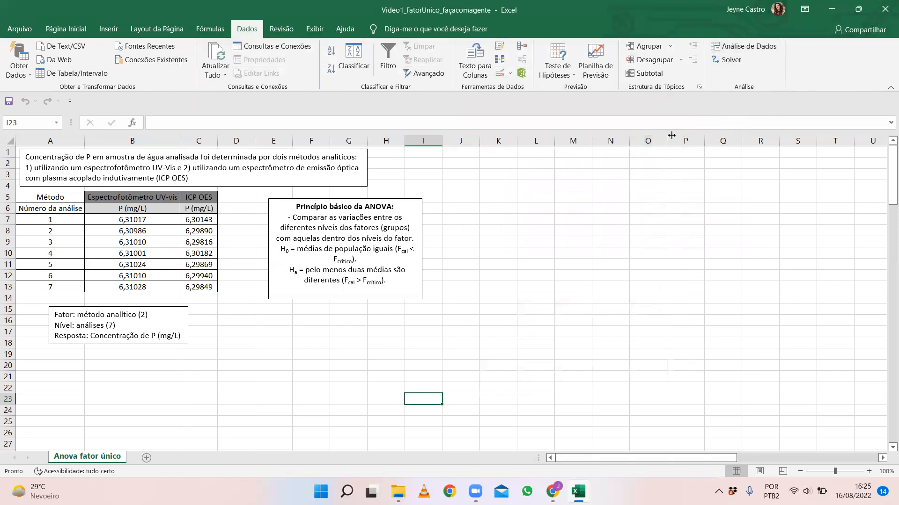
Start the Anova: fator único analysis with the phosphorus results of both methods, $B$7:$C$13, as the input range
click(44, 370)
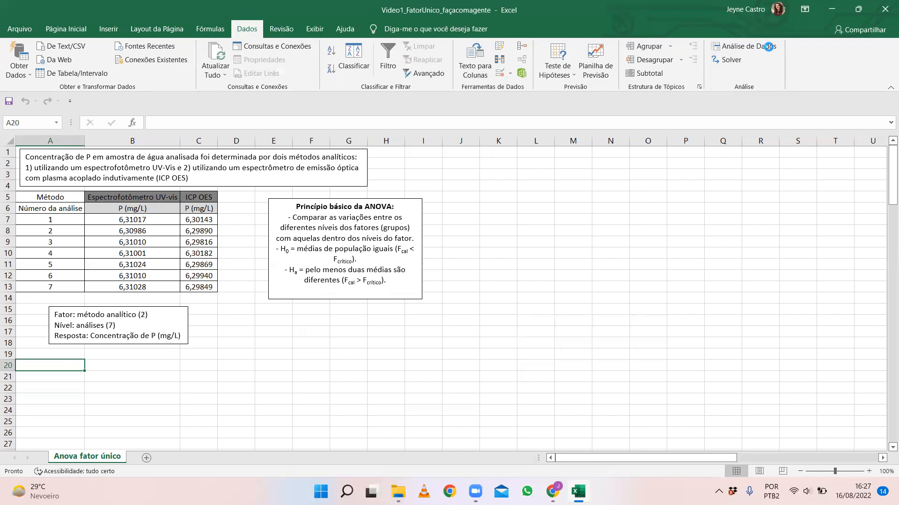
click(764, 43)
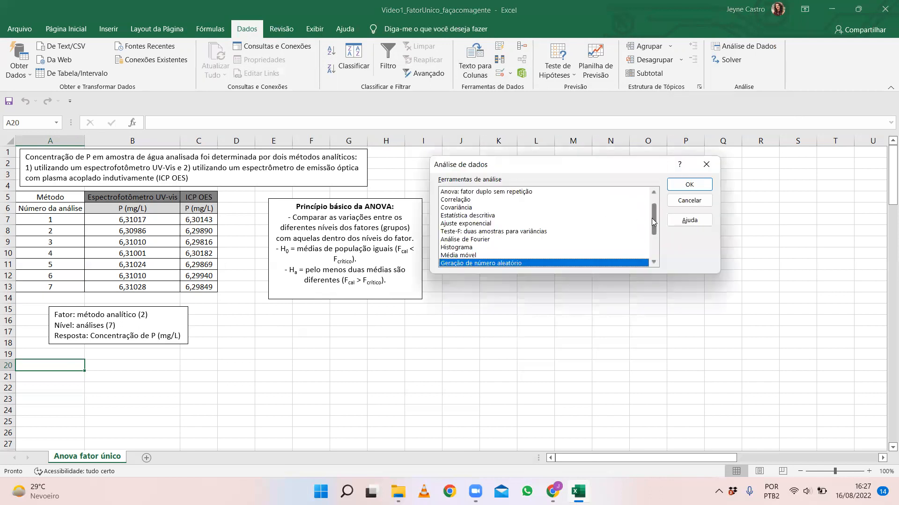
scroll(652, 218, up, 1)
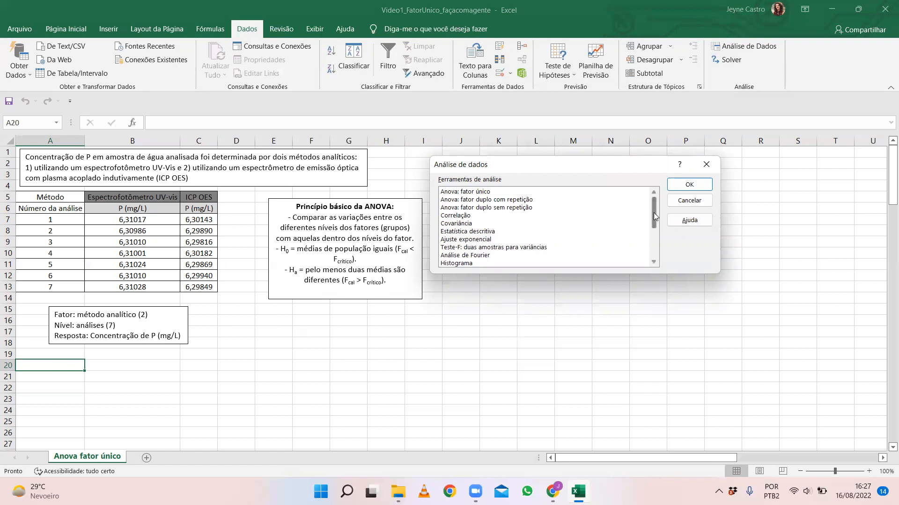
drag(652, 214, 635, 190)
click(469, 192)
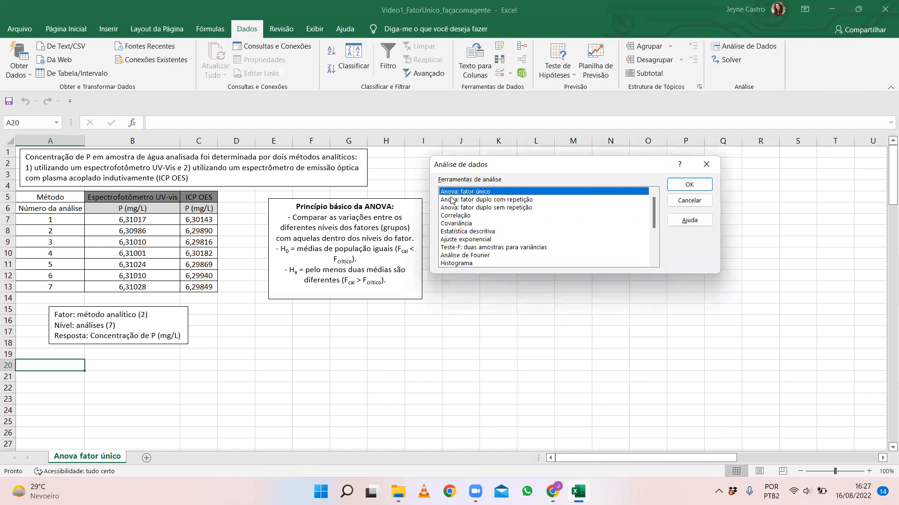
click(678, 189)
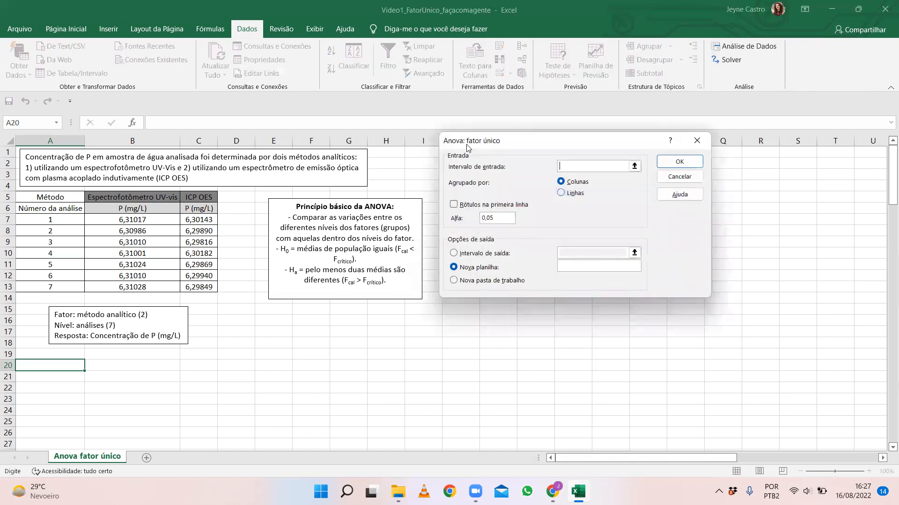
drag(467, 147, 460, 198)
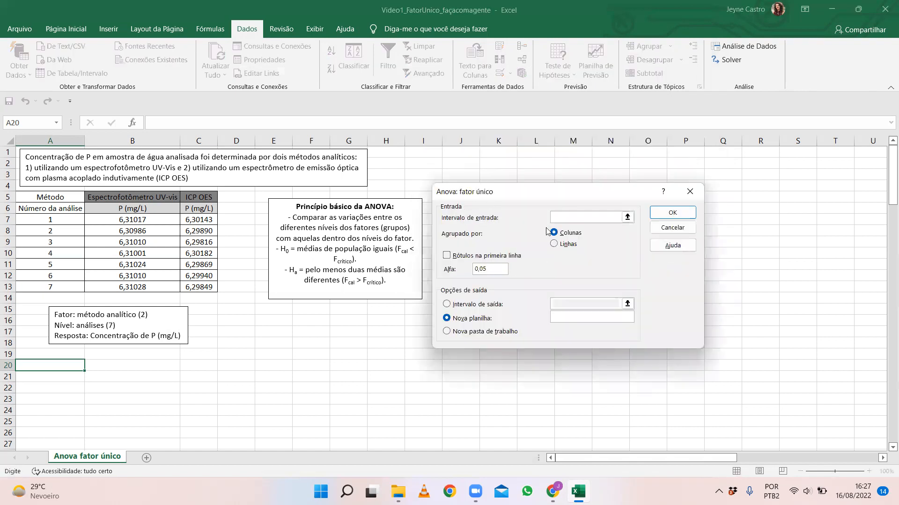
click(627, 218)
drag(121, 220, 201, 290)
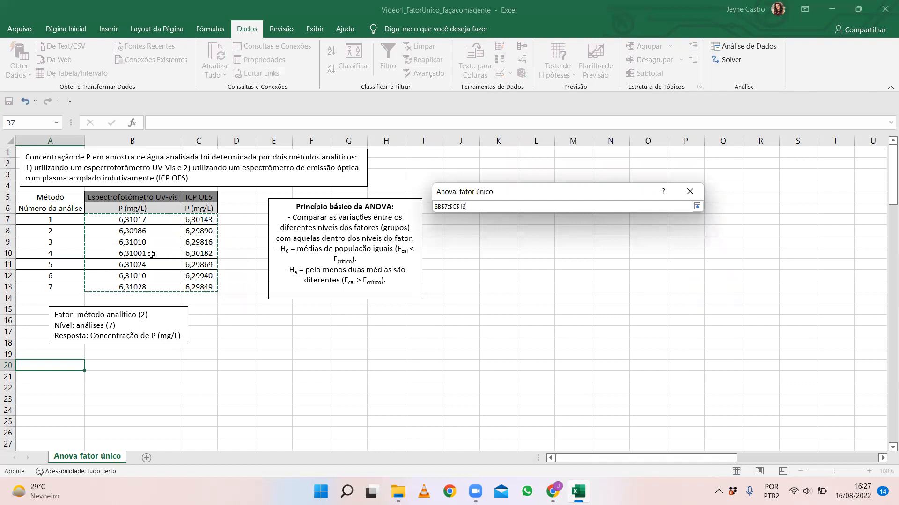
click(697, 206)
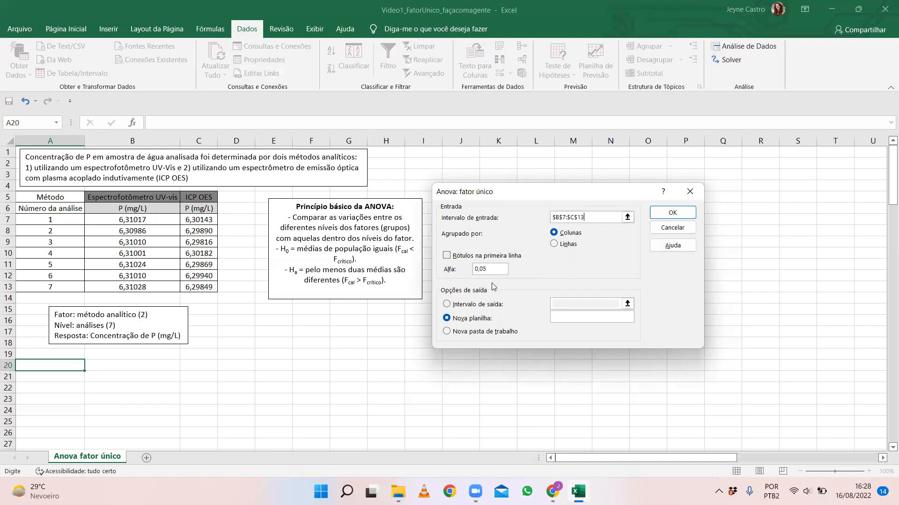
Set the ANOVA output range to cell $A$20 of the current sheet and run the analysis
click(459, 305)
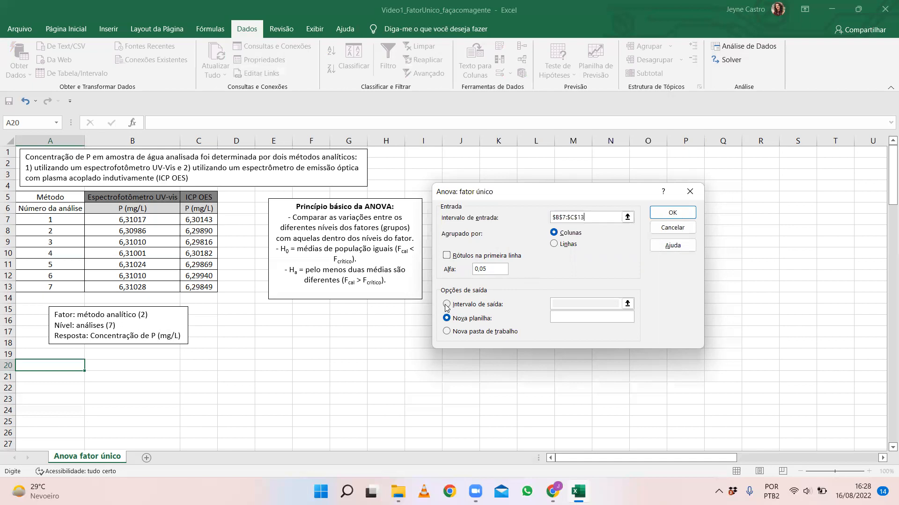
click(624, 302)
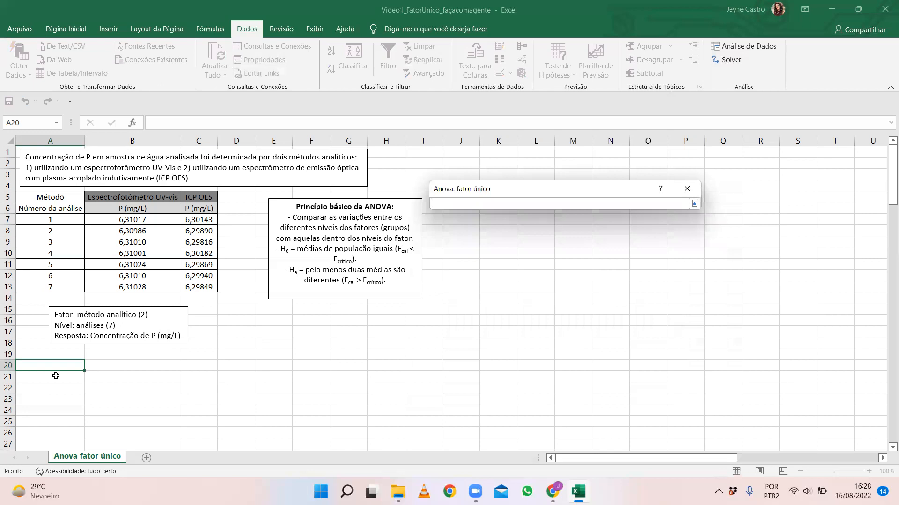
click(33, 366)
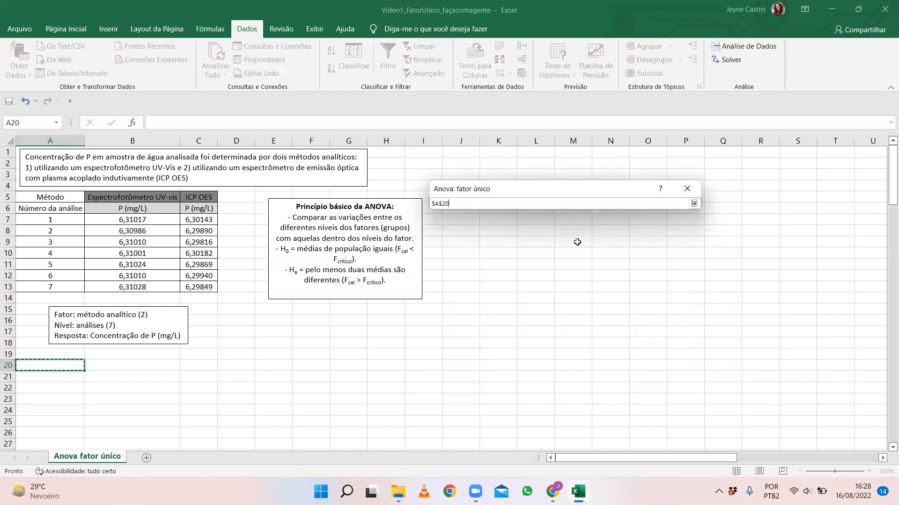
click(694, 204)
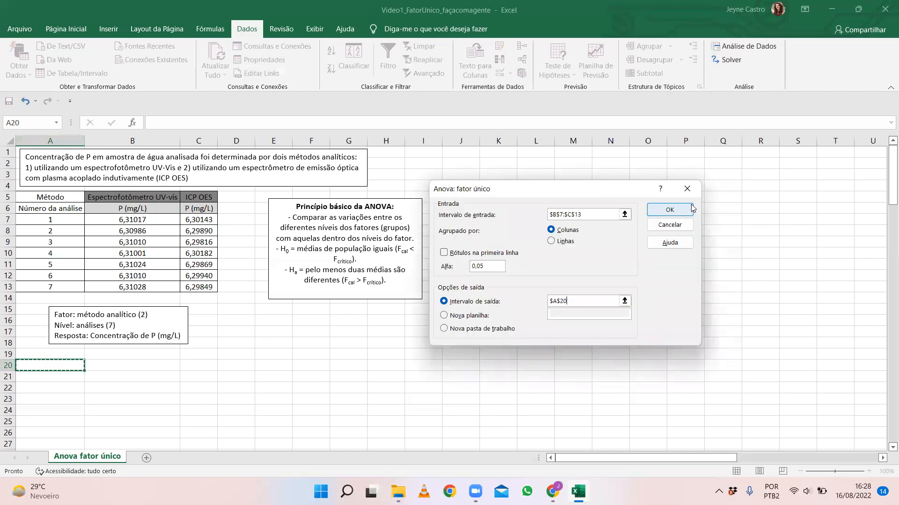
click(667, 210)
Examine the RESUMO table's count, sum, mean and variance for each method against the source data
scroll(374, 333, down, 4)
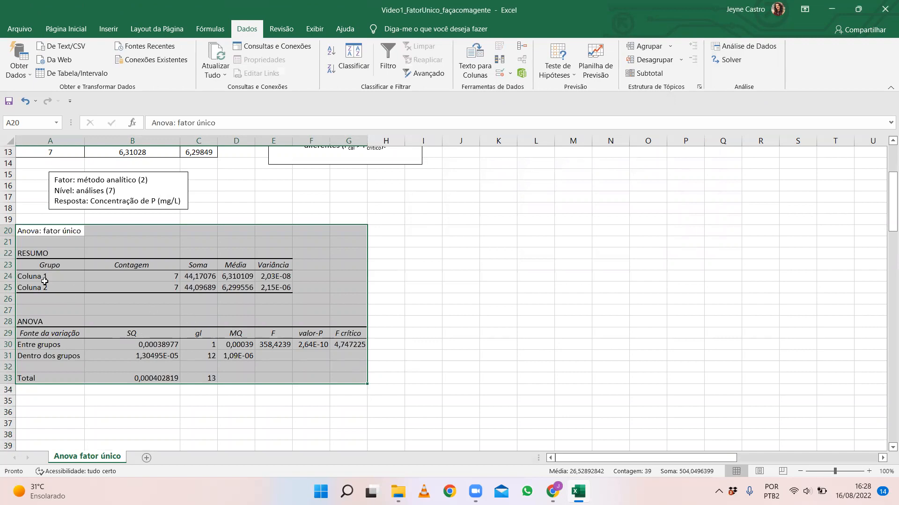
scroll(63, 276, up, 4)
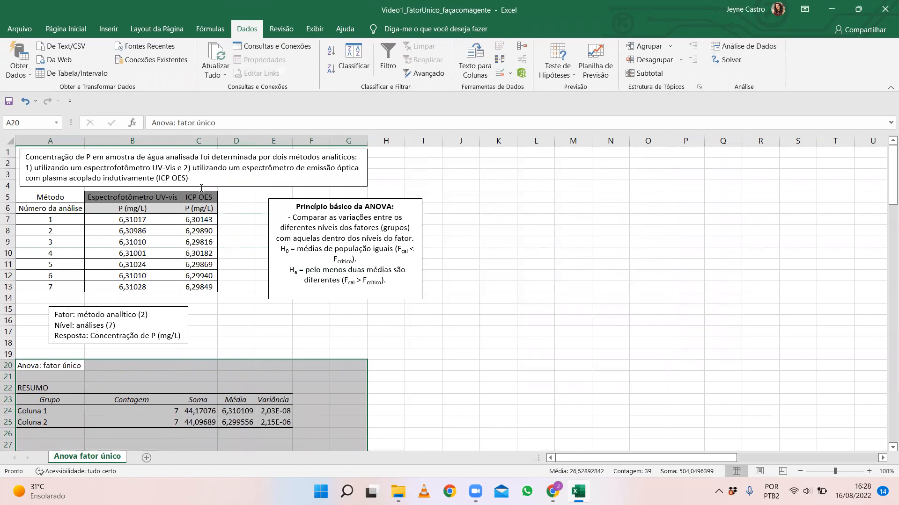
click(157, 414)
click(156, 421)
click(155, 413)
click(155, 424)
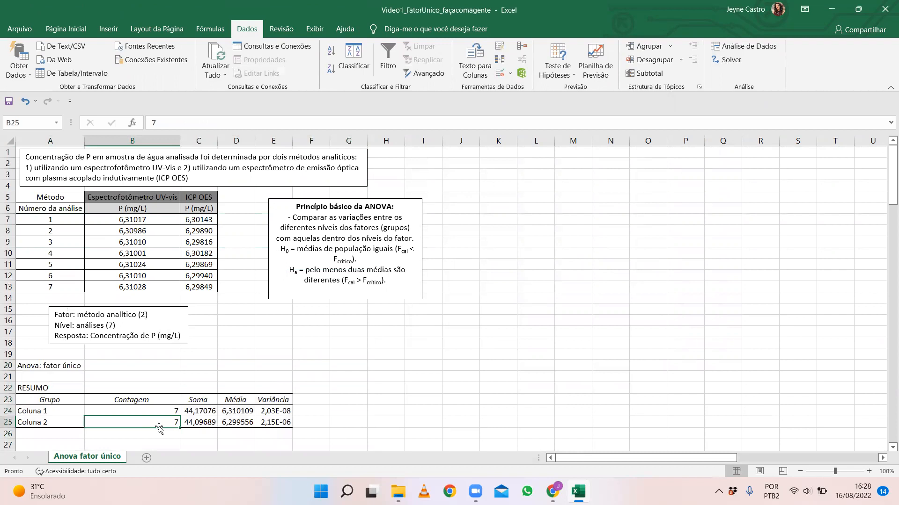
click(193, 410)
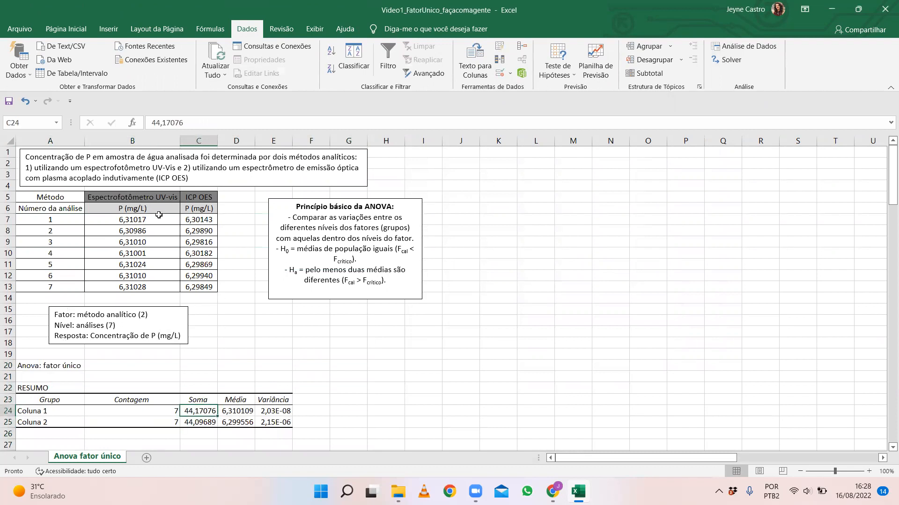
click(234, 420)
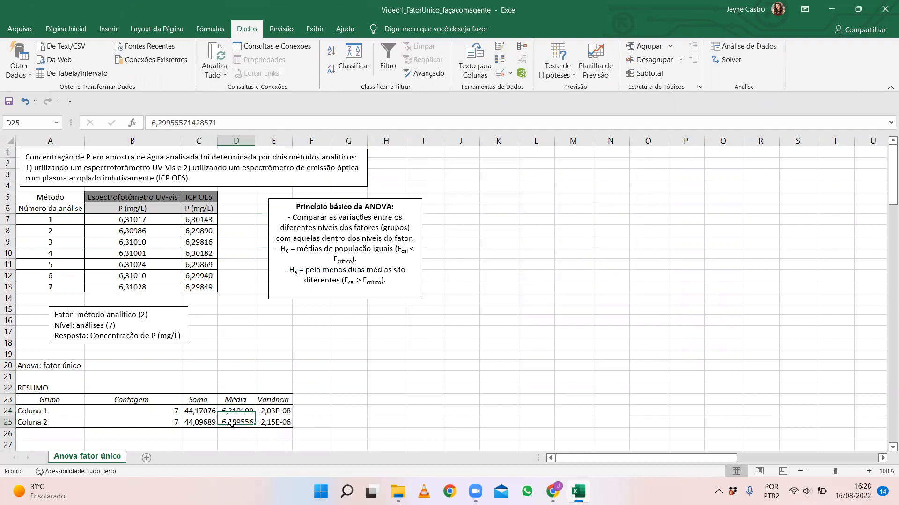
click(282, 413)
Examine the sums of squares (SQ) between and within groups, relating them to the two data columns
scroll(284, 418, down, 3)
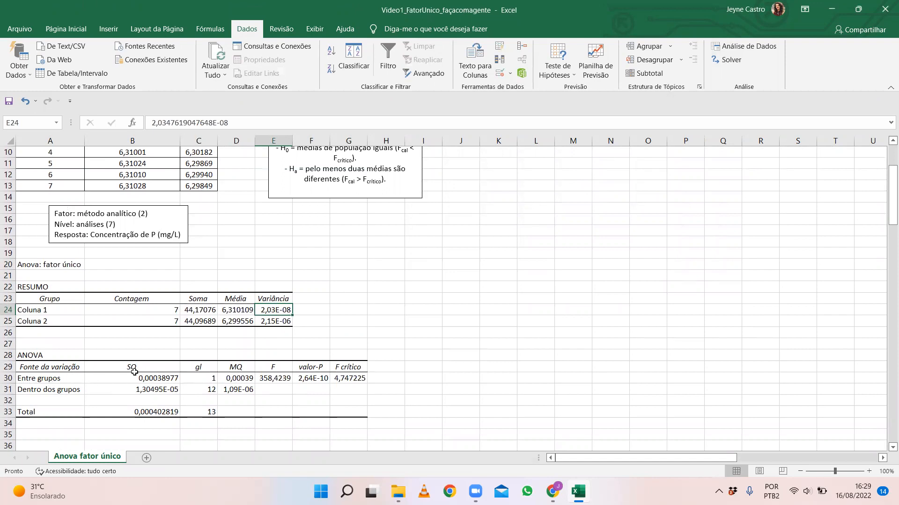
scroll(144, 386, up, 2)
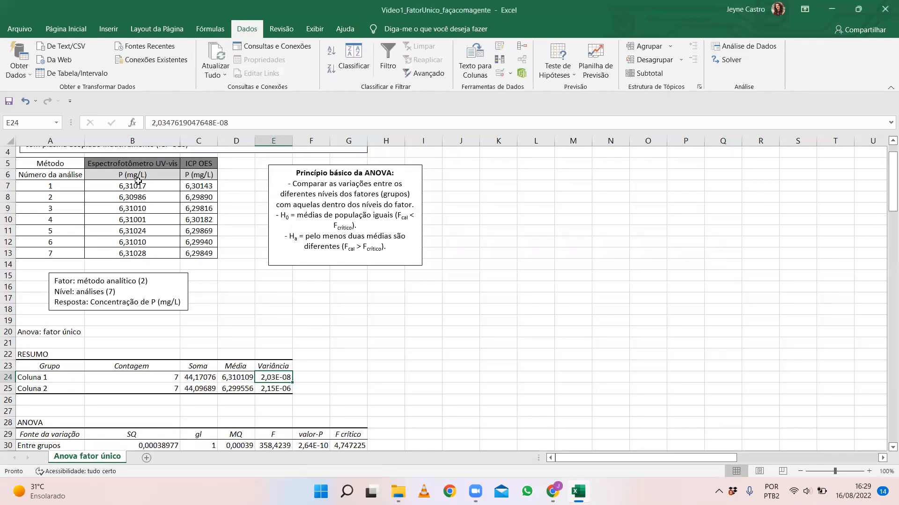
scroll(201, 209, down, 3)
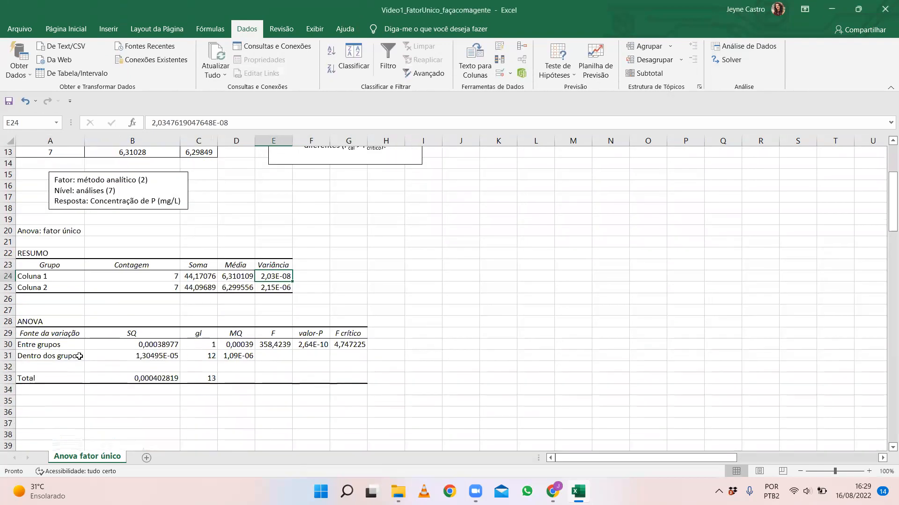
click(138, 357)
scroll(139, 357, up, 4)
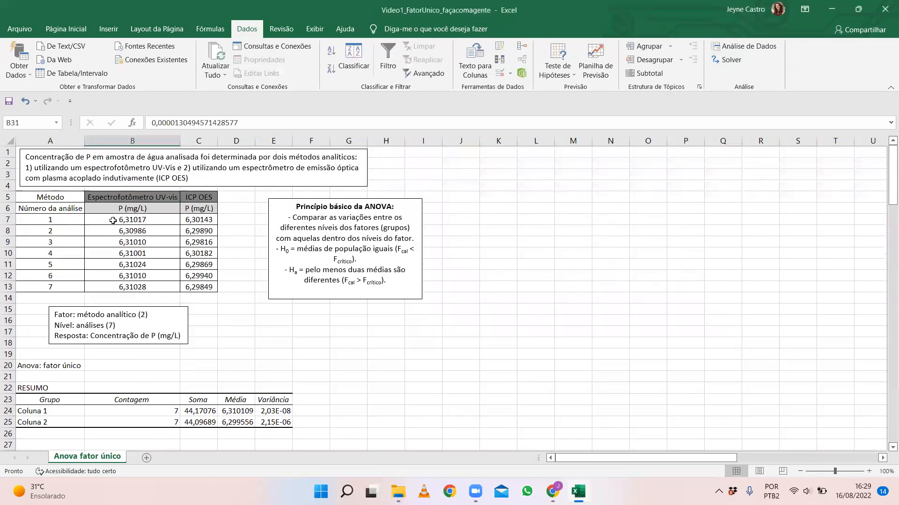
drag(113, 221, 140, 287)
click(195, 209)
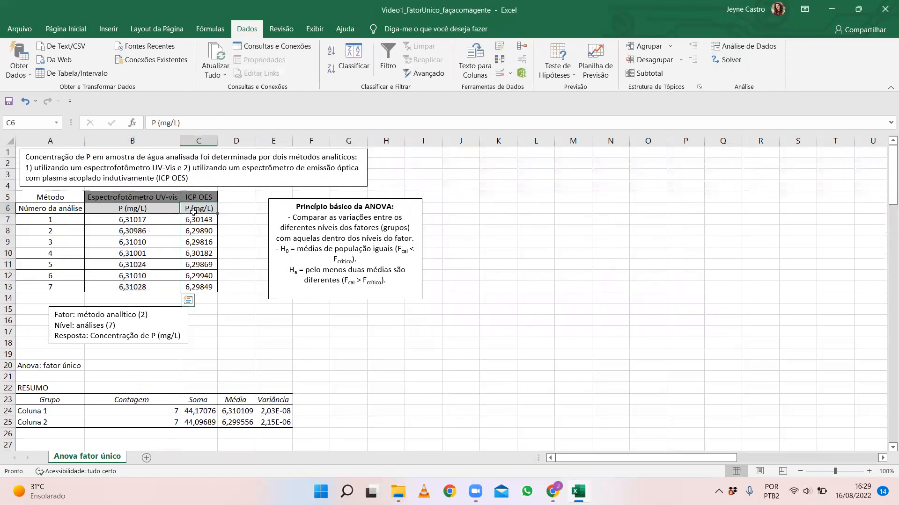
scroll(200, 287, down, 3)
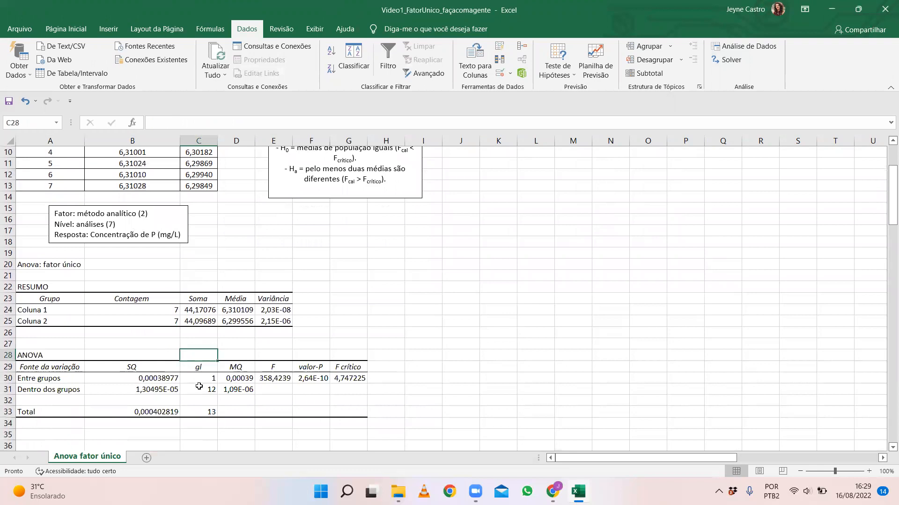
click(174, 377)
Examine the degrees of freedom (gl) between and within groups, relating them to the number of methods and analyses
click(200, 378)
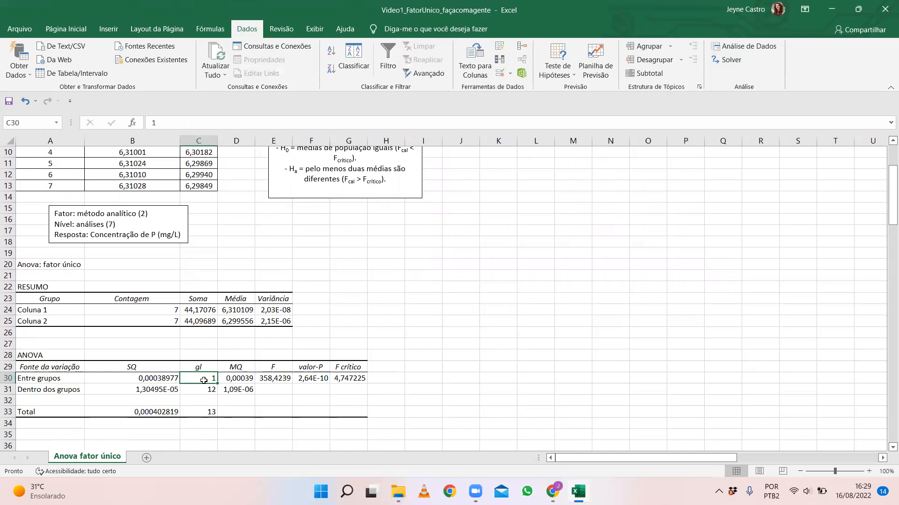
click(188, 389)
scroll(162, 340, up, 2)
drag(39, 184, 46, 254)
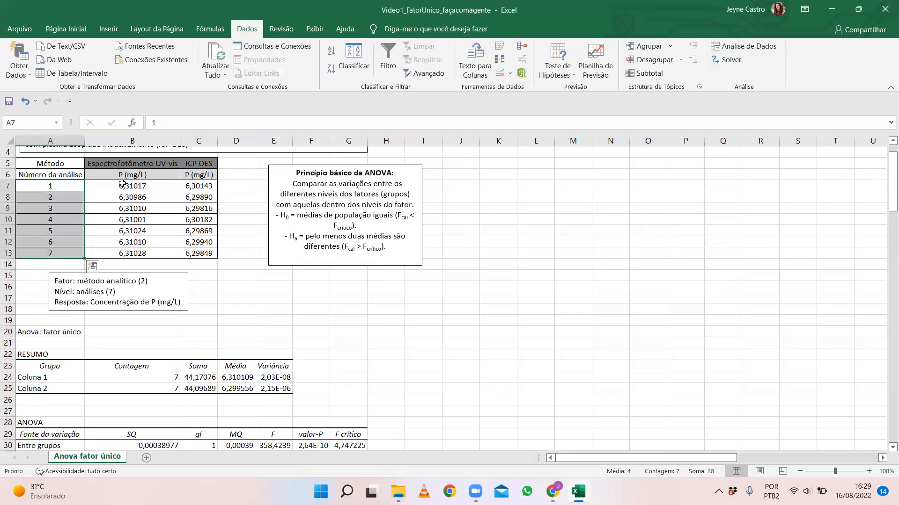
drag(122, 183, 126, 253)
drag(198, 186, 202, 256)
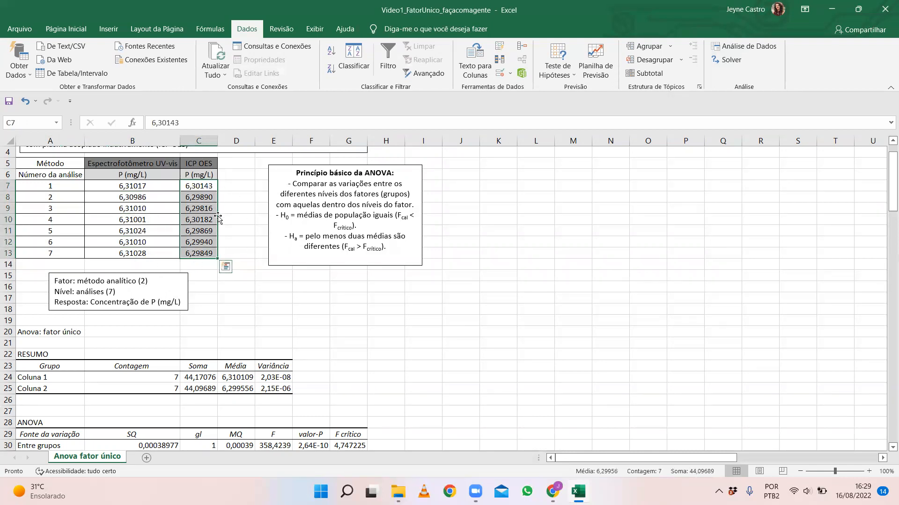
scroll(218, 216, down, 4)
click(212, 323)
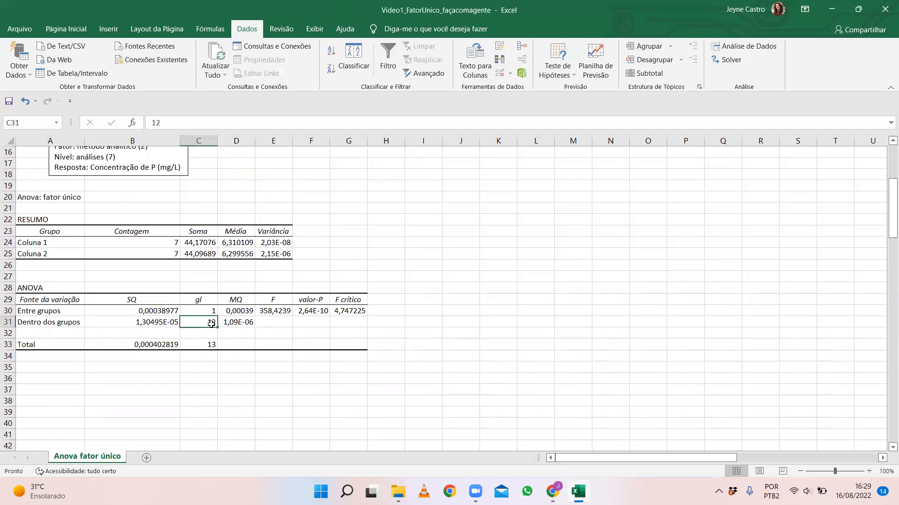
Examine the mean squares (MQ) in the ANOVA table in relation to their sums of squares and degrees of freedom
click(235, 299)
click(241, 311)
click(244, 323)
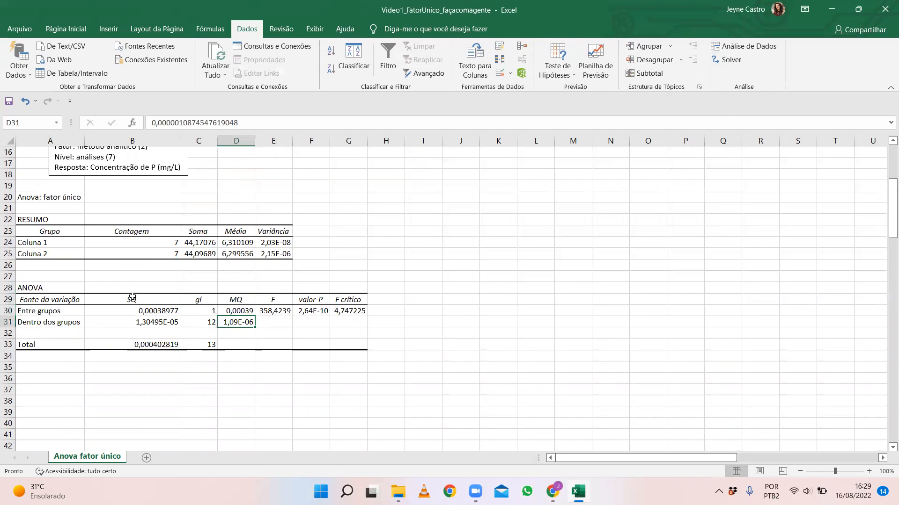
click(132, 297)
click(135, 319)
click(189, 309)
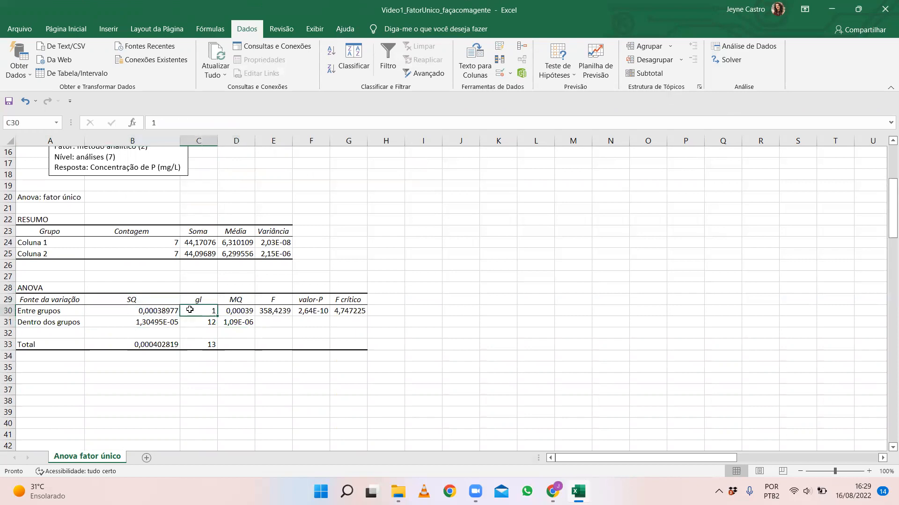
Compare the calculated F with the critical F for the phosphorus data, using the hypotheses in the ANOVA principle note
drag(235, 311, 241, 323)
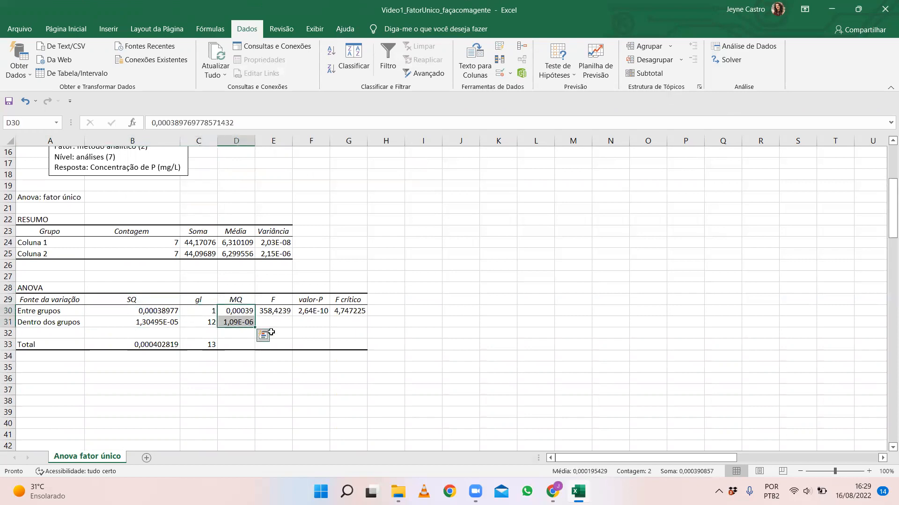
click(273, 313)
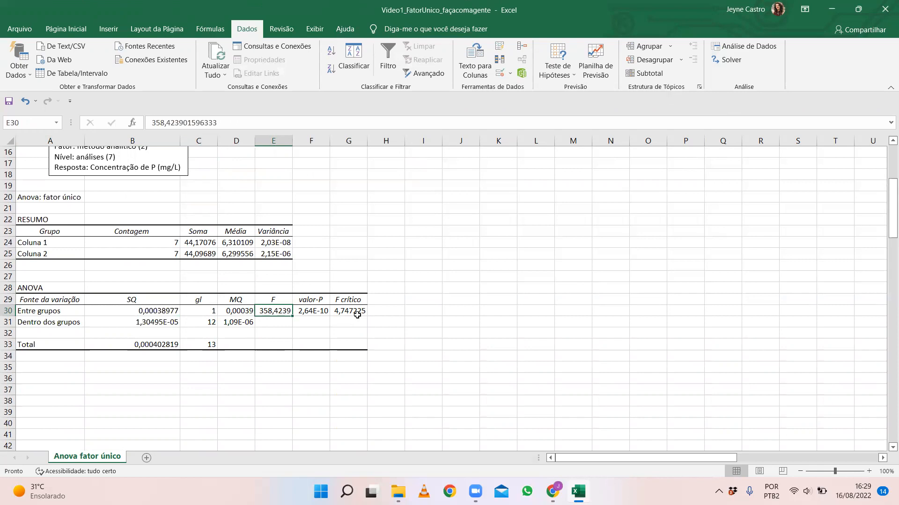
click(286, 333)
click(265, 309)
scroll(283, 348, up, 5)
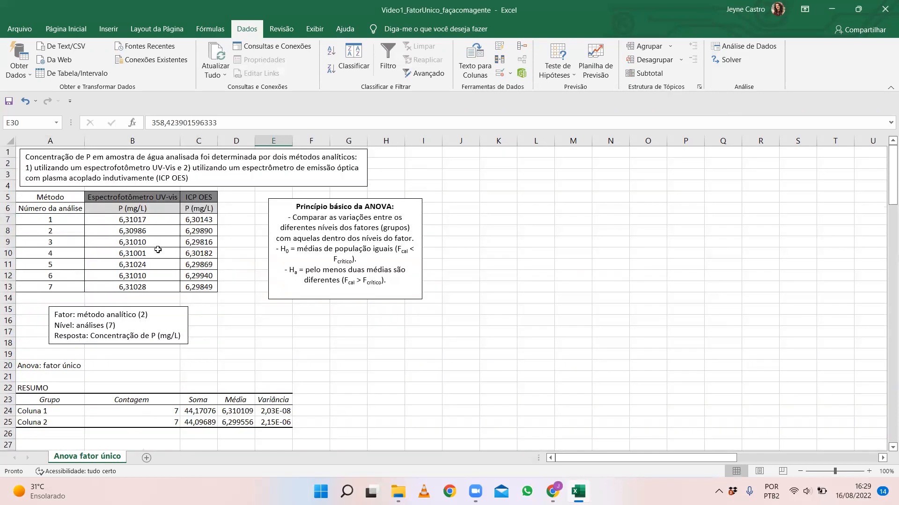
scroll(233, 299, down, 4)
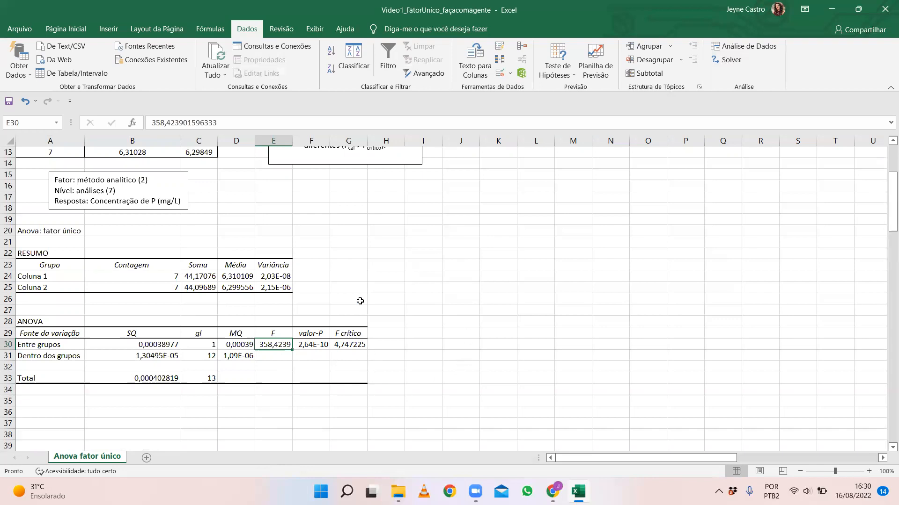
scroll(360, 301, up, 3)
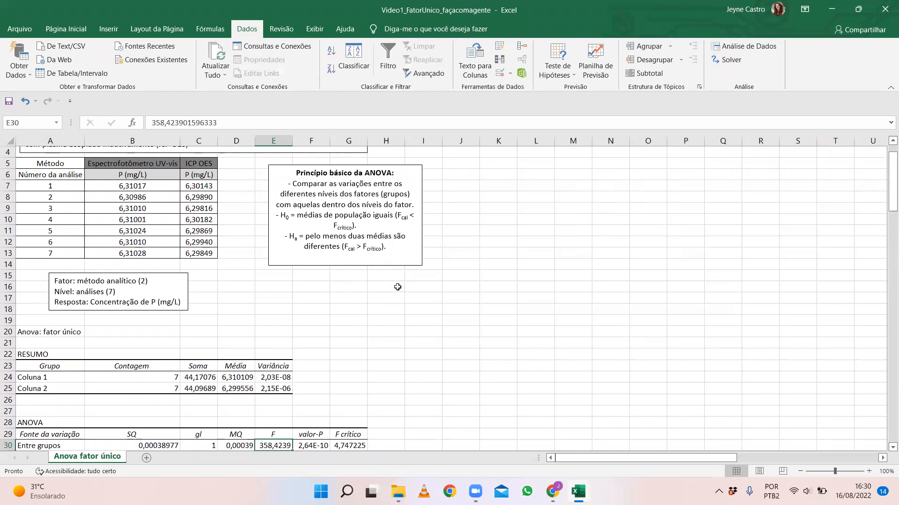
scroll(400, 290, down, 4)
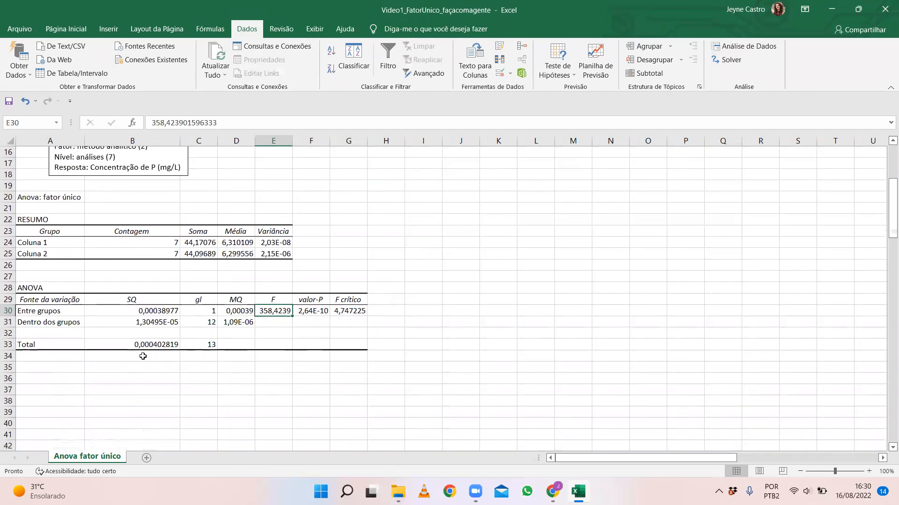
Enter the conclusion "há diferença" in cell B34, beneath the phosphorus ANOVA table
click(143, 356)
text(há diferen)
key(BackSpace)
text(ença)
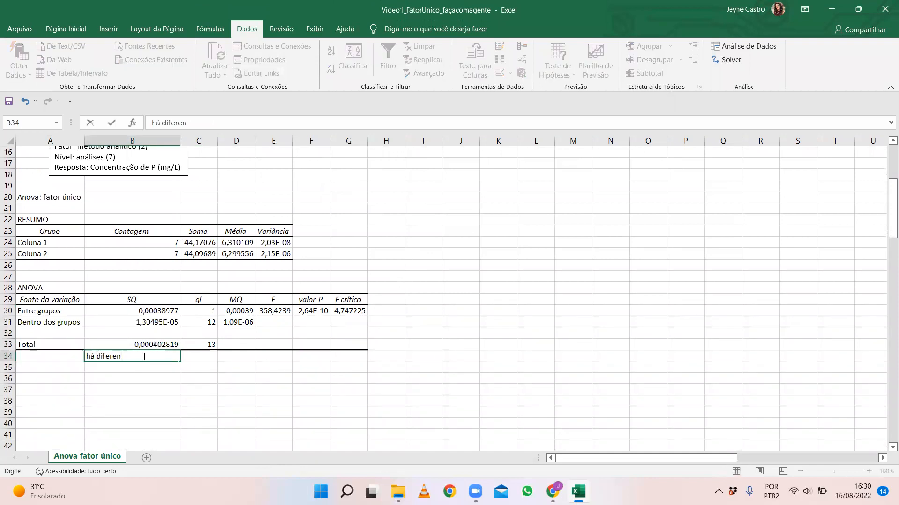
click(155, 418)
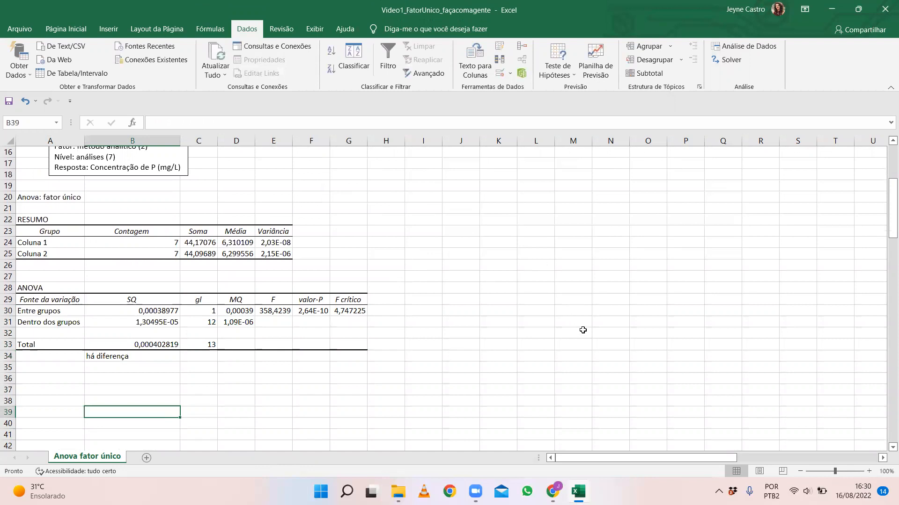
Examine the nitrate dataset's eight samples and the two method columns, spectrophotometry with Cd reduction and experimental biosensor
scroll(583, 330, up, 5)
drag(698, 460, 871, 468)
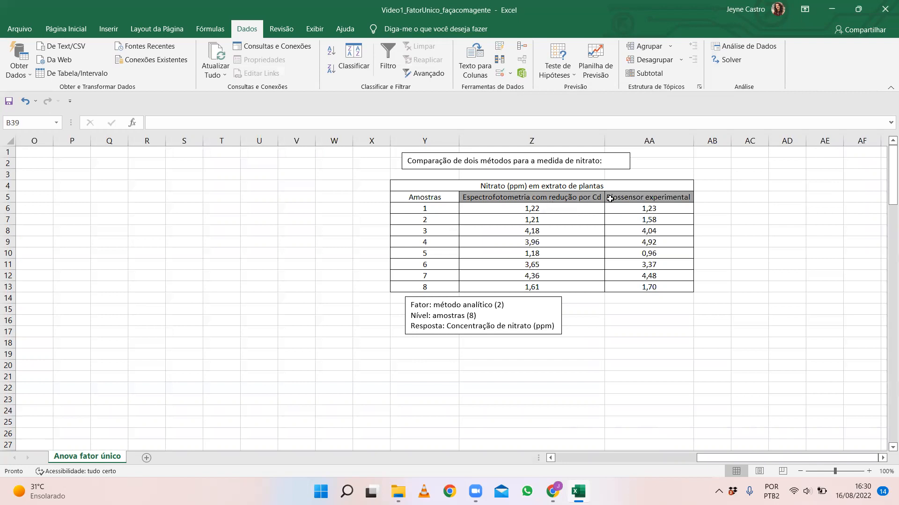
drag(412, 208, 416, 273)
drag(552, 210, 562, 267)
click(650, 199)
drag(649, 200, 649, 276)
click(427, 346)
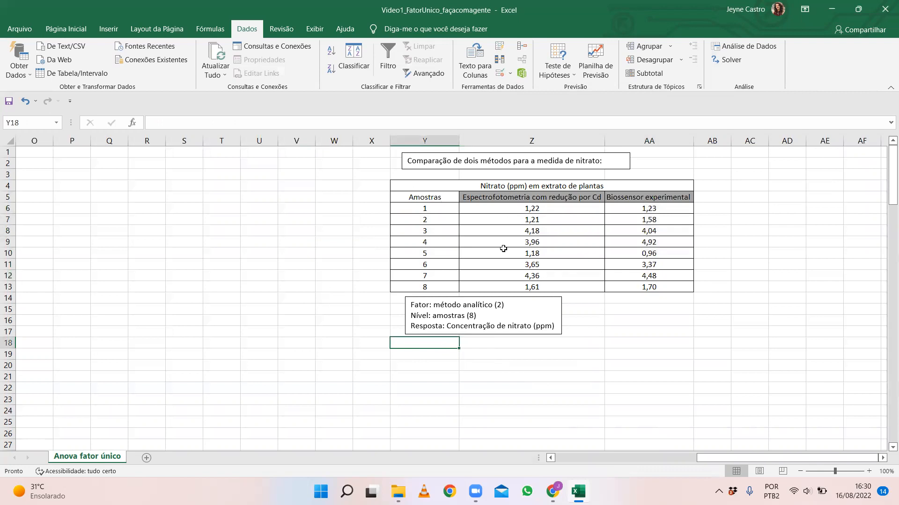
Start a single-factor ANOVA (Anova: fator único) with the nitrate measurements $Z$6:$AA$13 as the input range
click(757, 48)
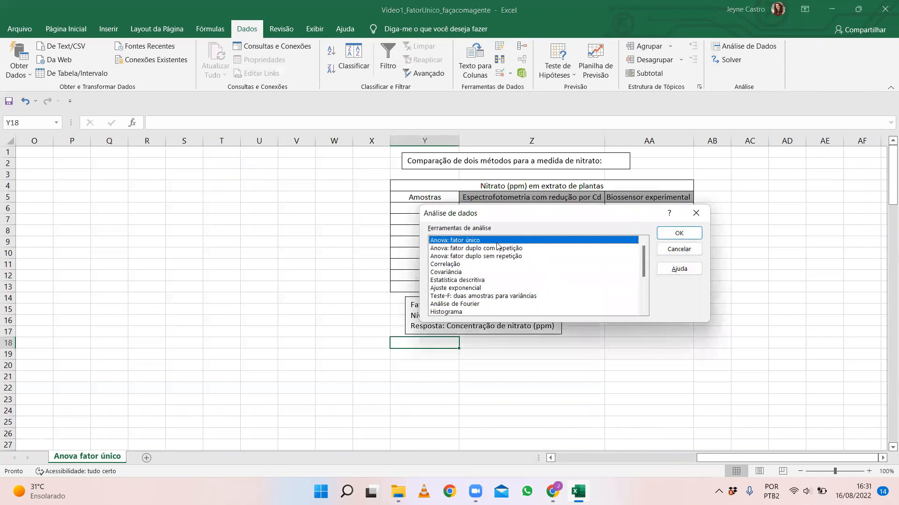
click(677, 236)
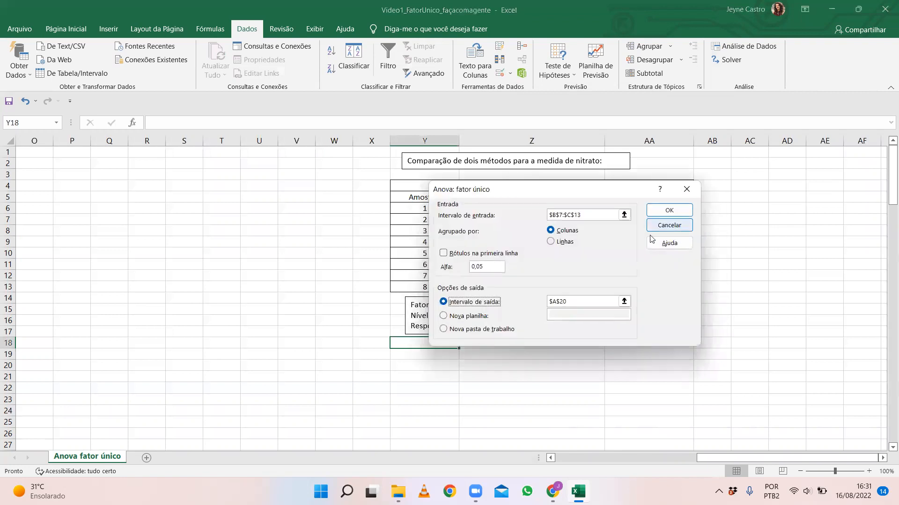
click(624, 215)
drag(633, 458, 765, 457)
drag(550, 187, 280, 142)
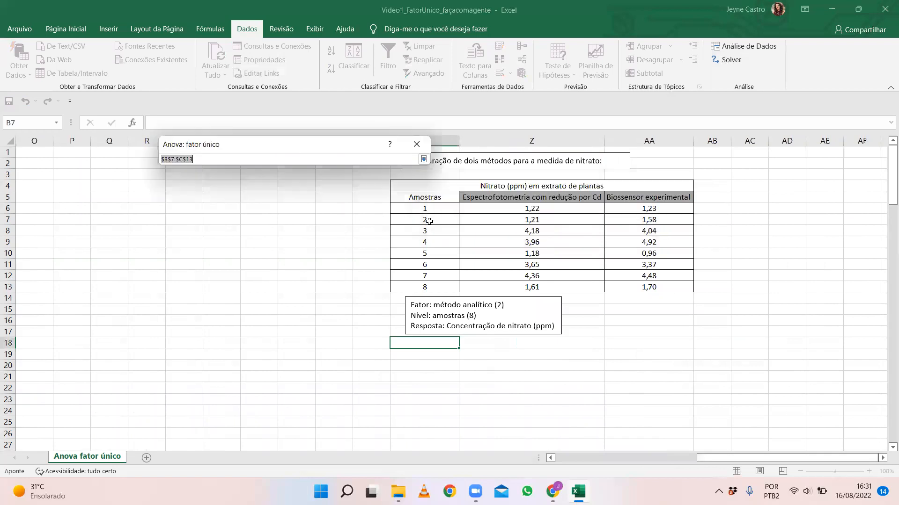
drag(498, 210, 630, 288)
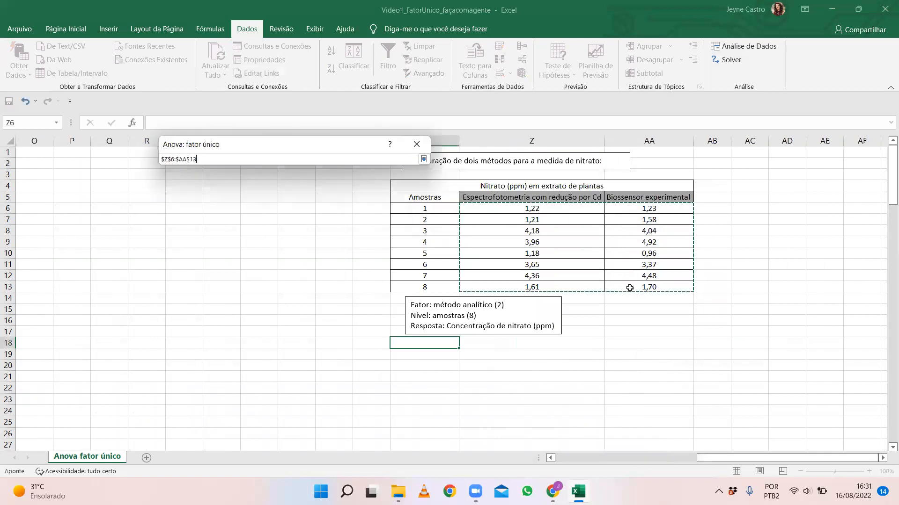
click(423, 159)
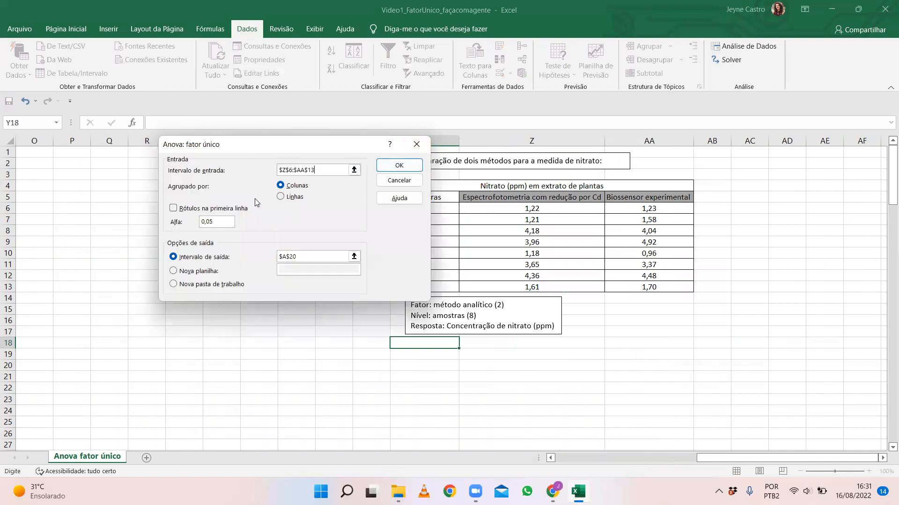
Set the ANOVA output range to $Y$18 and generate the nitrate results
click(353, 256)
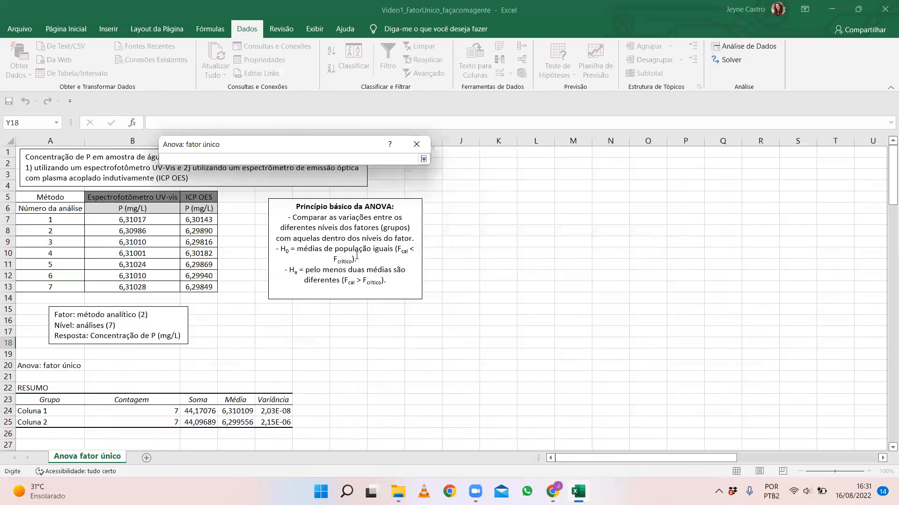
drag(657, 459, 799, 458)
click(429, 341)
drag(731, 459, 721, 458)
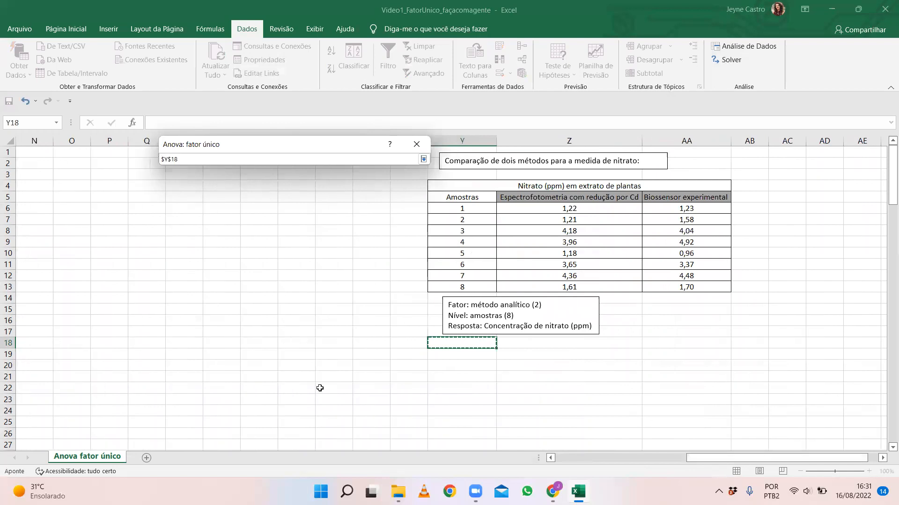
click(423, 159)
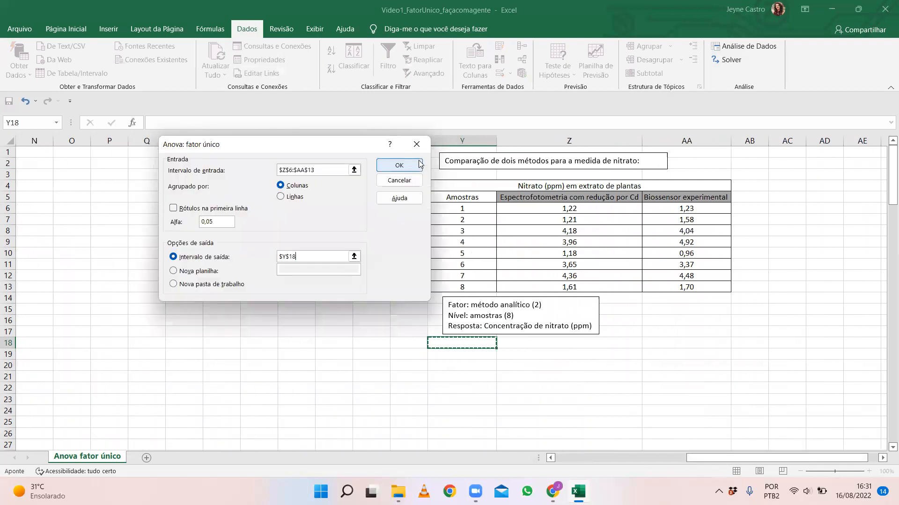
click(399, 165)
Examine the count, sum, mean and variance of each method in the nitrate RESUMO table
scroll(515, 344, down, 3)
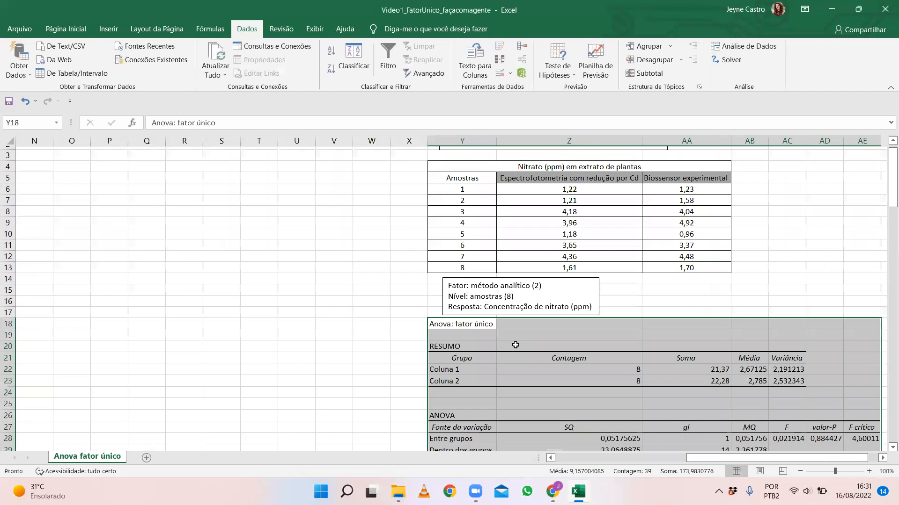
scroll(693, 398, right, 5)
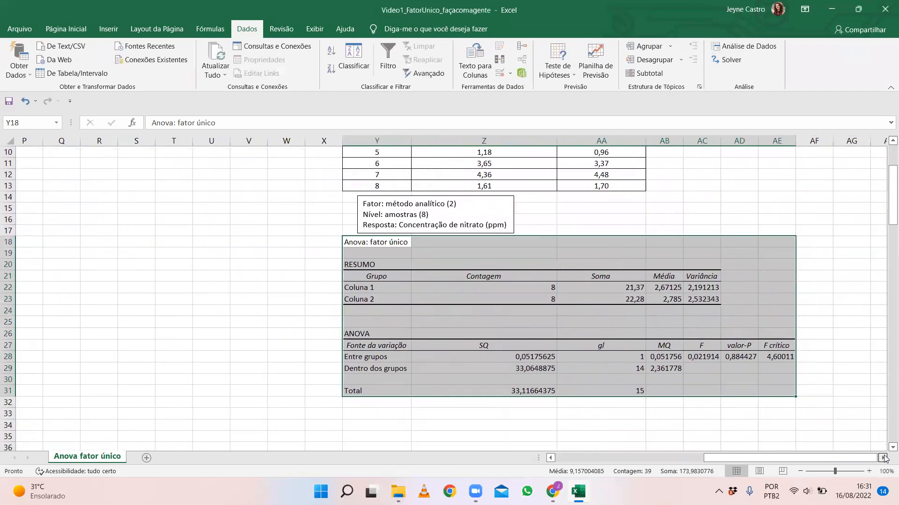
scroll(664, 377, up, 2)
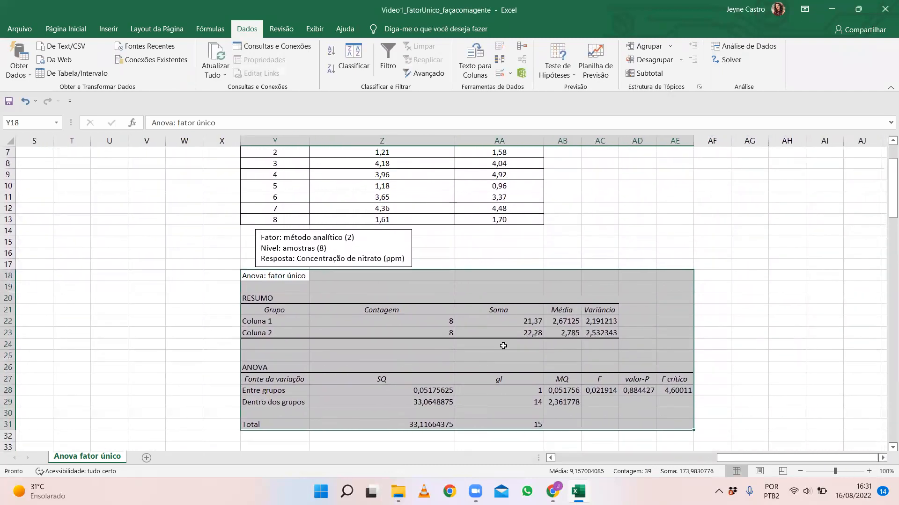
drag(430, 354, 435, 364)
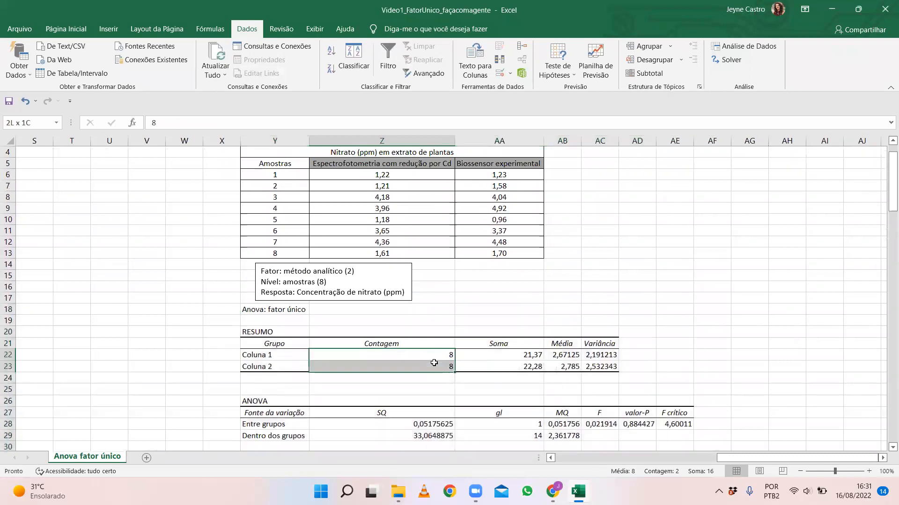
click(504, 355)
click(505, 365)
click(564, 355)
click(597, 358)
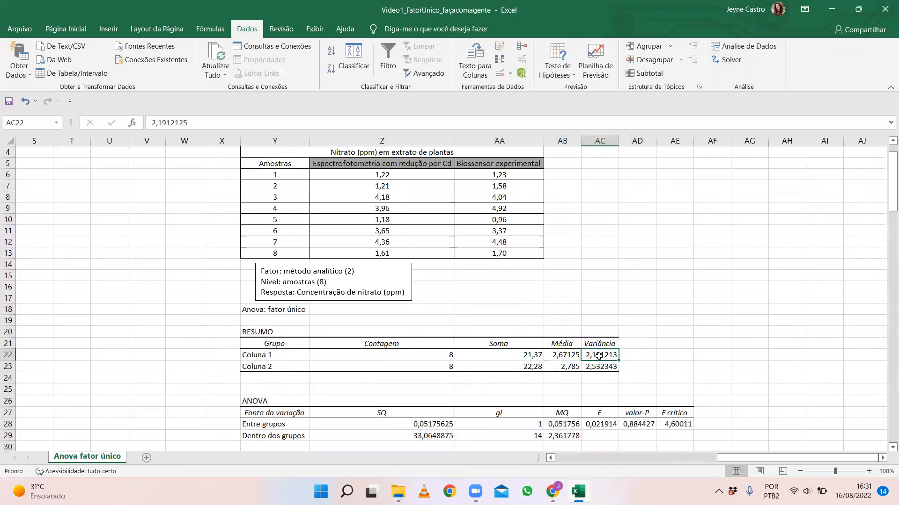
Examine the sums of squares (SQ), degrees of freedom (gl) and mean squares (MQ) in the nitrate ANOVA table
scroll(326, 399, down, 1)
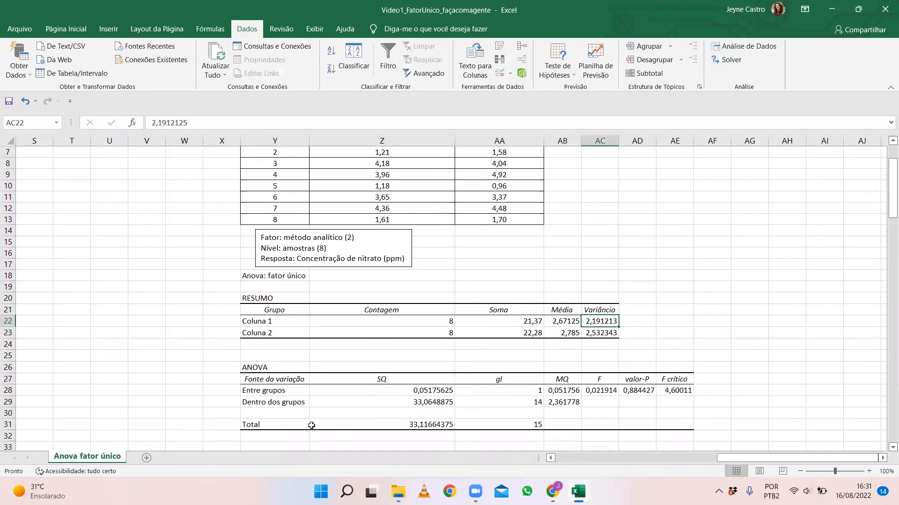
click(423, 391)
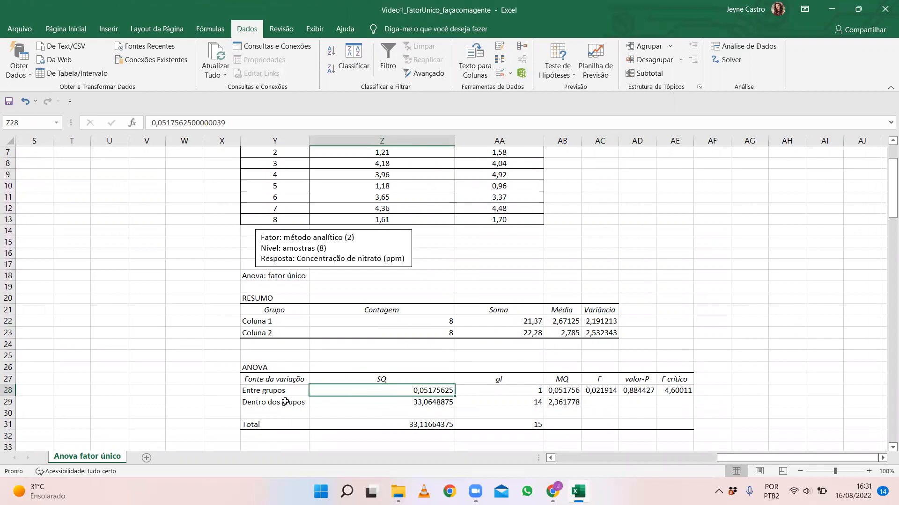
drag(510, 397, 510, 404)
drag(565, 380, 564, 402)
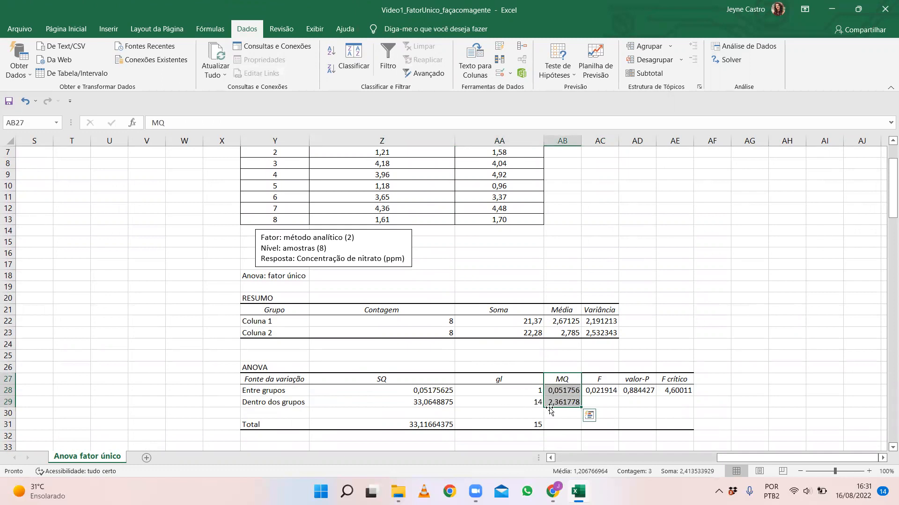
Compare the nitrate F value with F crítico and check them against the hypotheses in the ANOVA principle note
click(600, 390)
drag(637, 379, 689, 390)
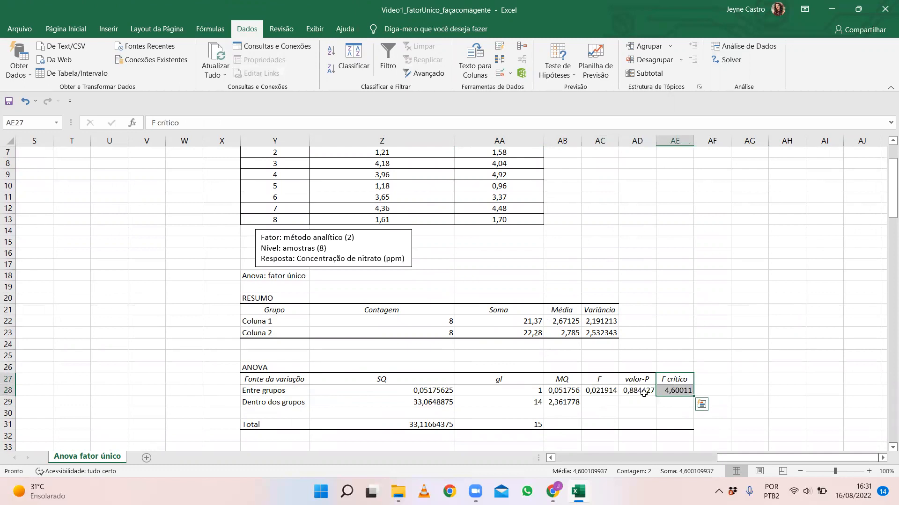
scroll(630, 381, down, 2)
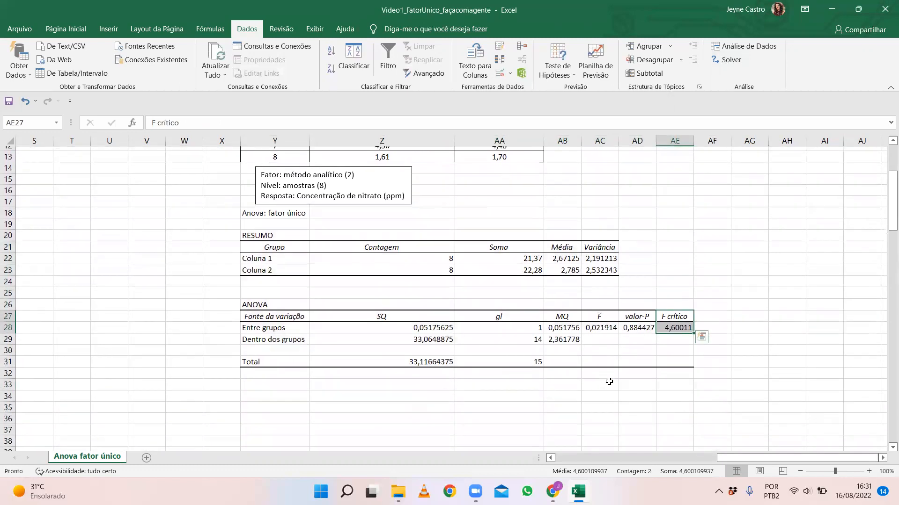
drag(605, 310, 605, 323)
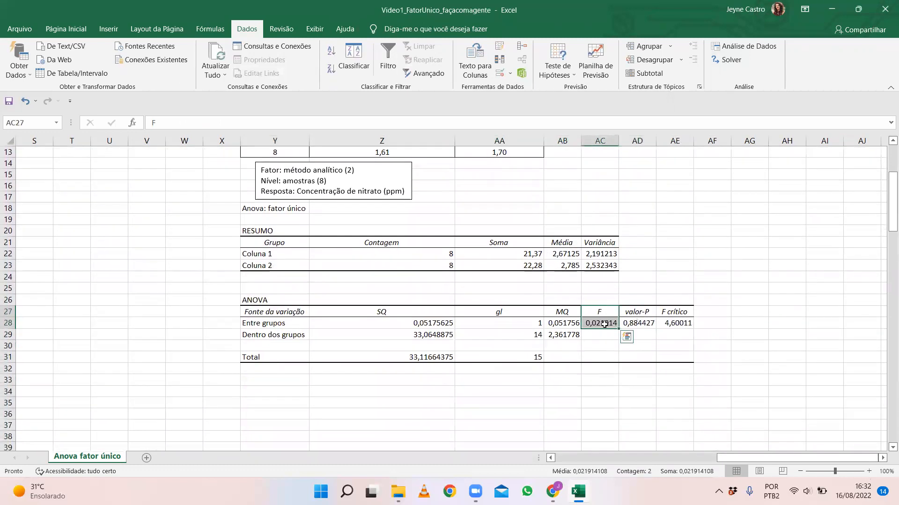
drag(672, 311, 672, 323)
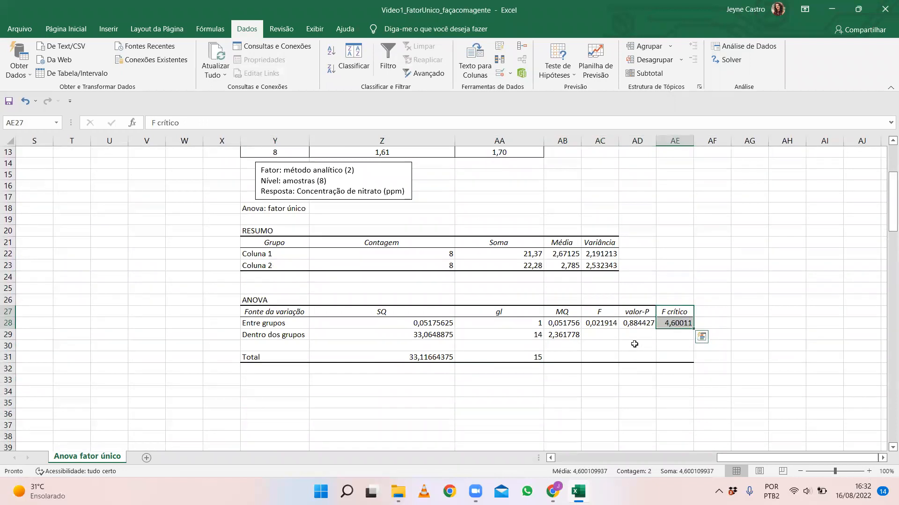
scroll(588, 334, up, 4)
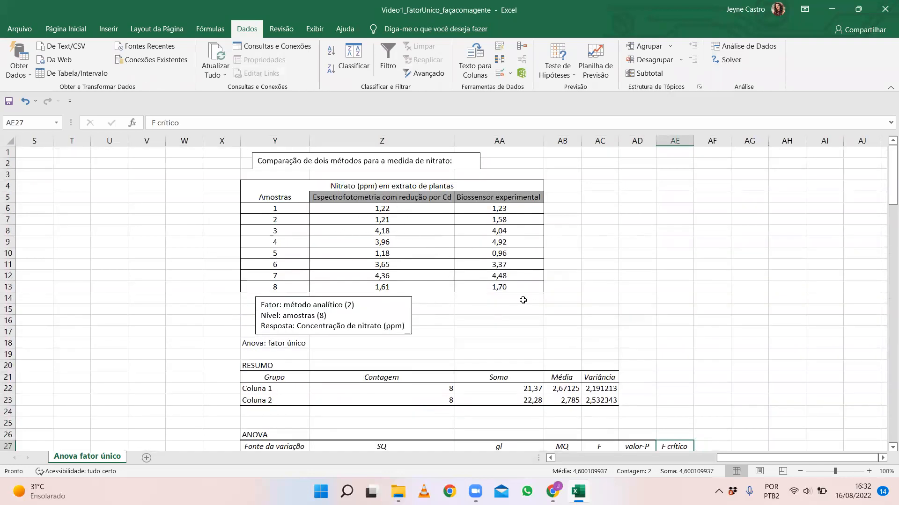
scroll(565, 327, down, 2)
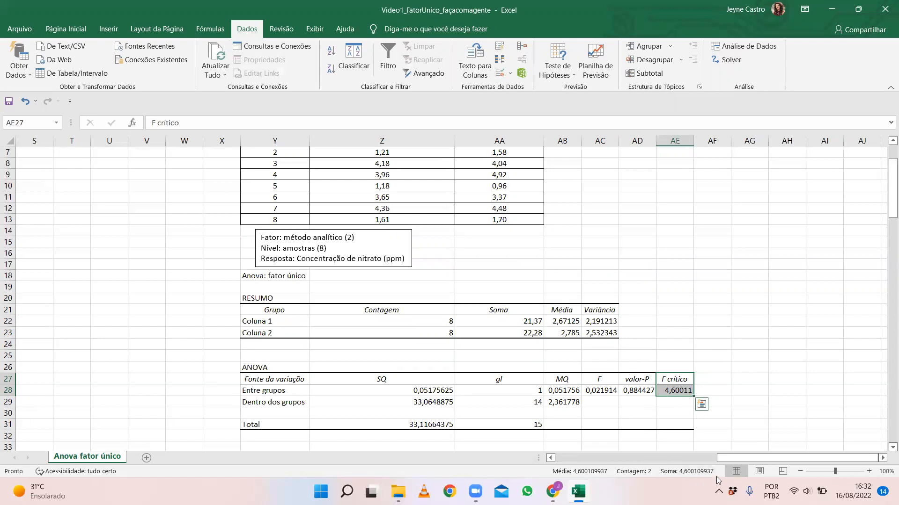
drag(721, 457, 560, 457)
scroll(459, 255, up, 2)
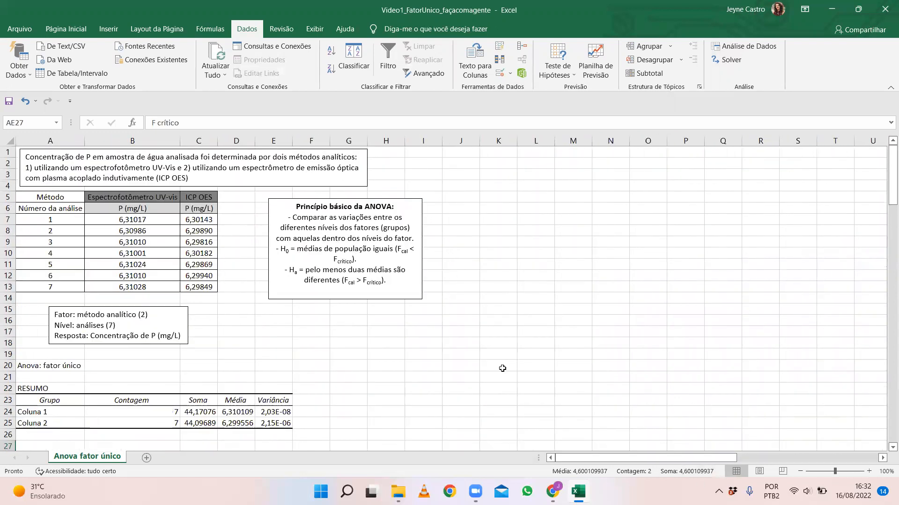
Enter the conclusion "Não há diferença" in cell Z33, beneath the nitrate ANOVA table
drag(688, 458, 870, 453)
scroll(714, 374, down, 1)
scroll(715, 374, down, 3)
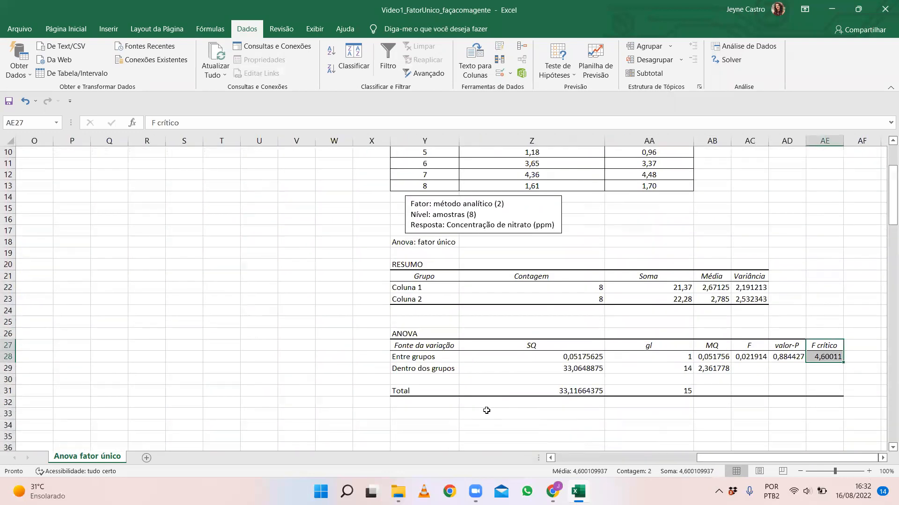
click(485, 411)
text(Não há diferença)
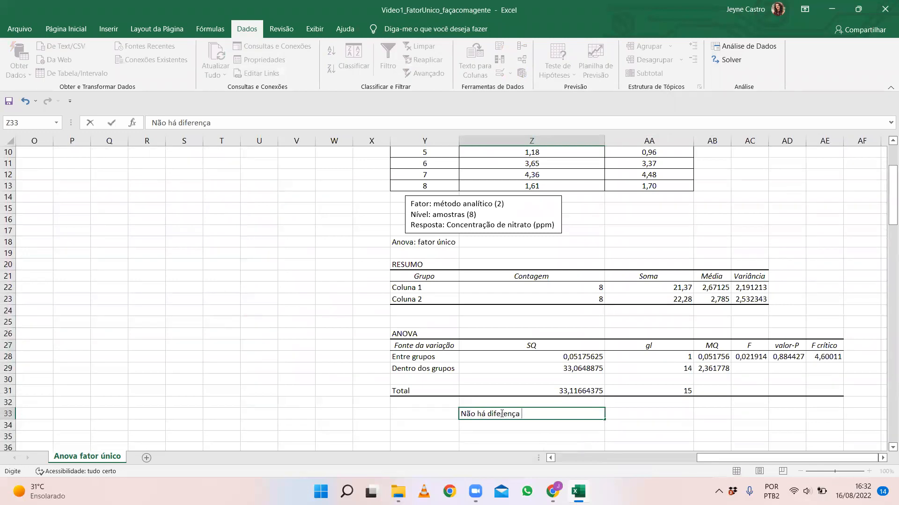
click(642, 403)
Review the nitrate data, the phosphorus ANOVA results with their conclusion, and the ANOVA principle note
scroll(642, 405, up, 3)
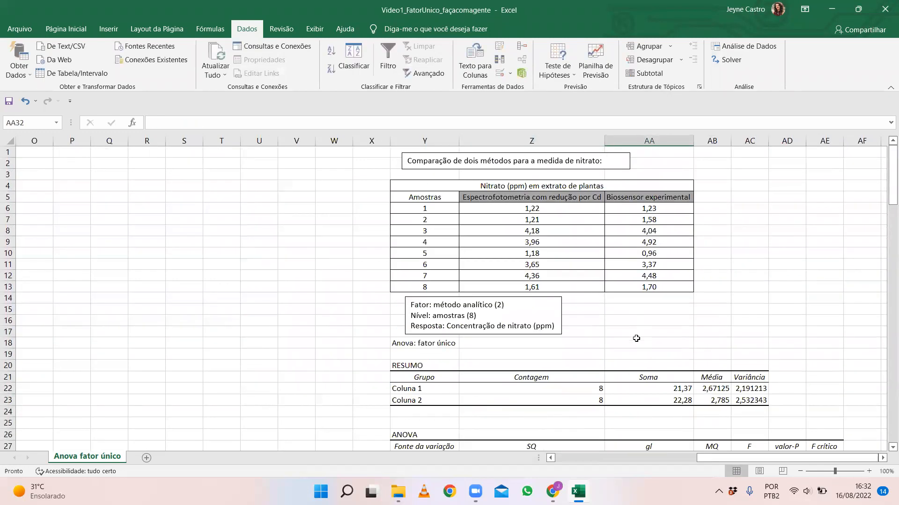
drag(711, 461, 542, 470)
scroll(157, 280, down, 5)
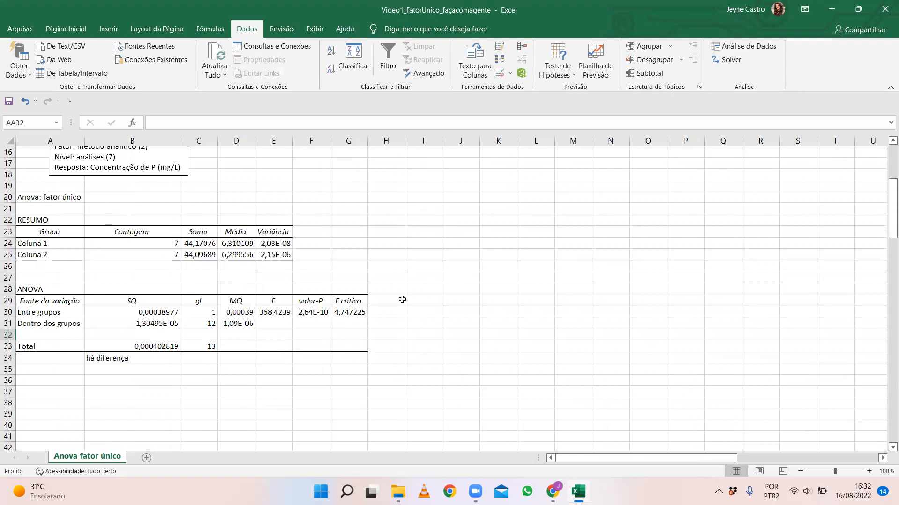
scroll(402, 299, up, 5)
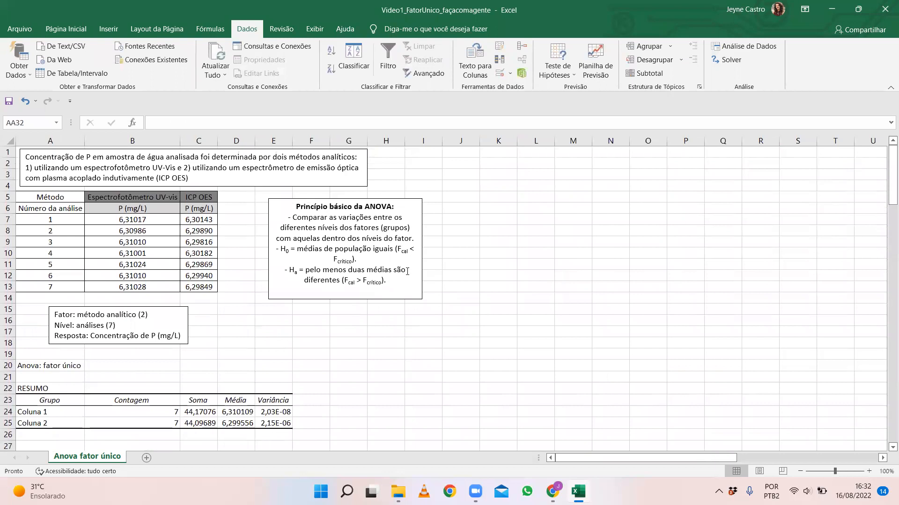